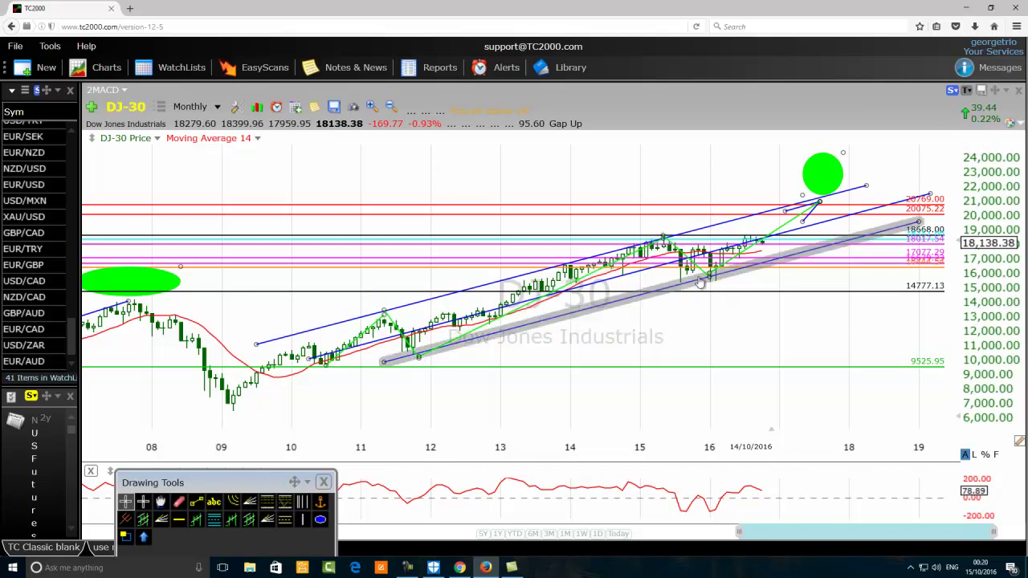
- Examine the monthly bars at the July 2010 low and the May 2015 high, and the green trend line rising from January 2016
{"action": "mouse_move", "coordinate": [759, 243]}
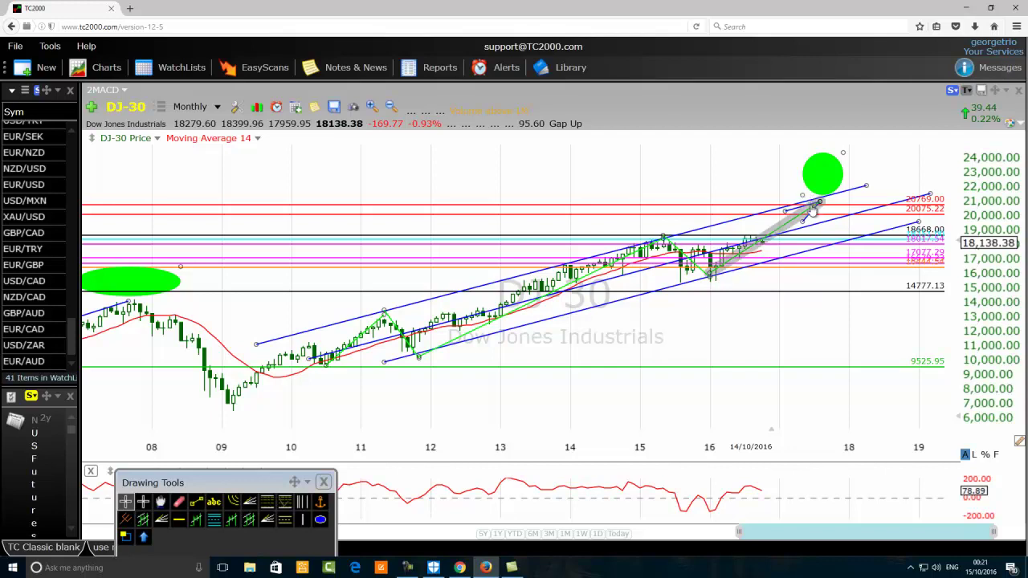
{"action": "mouse_move", "coordinate": [814, 207]}
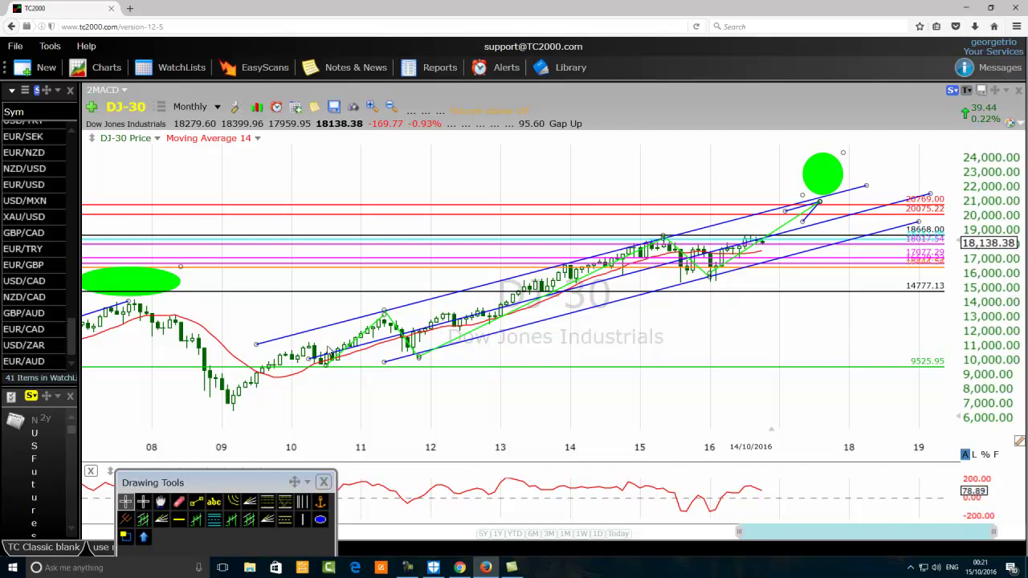
{"action": "left_click", "coordinate": [326, 347]}
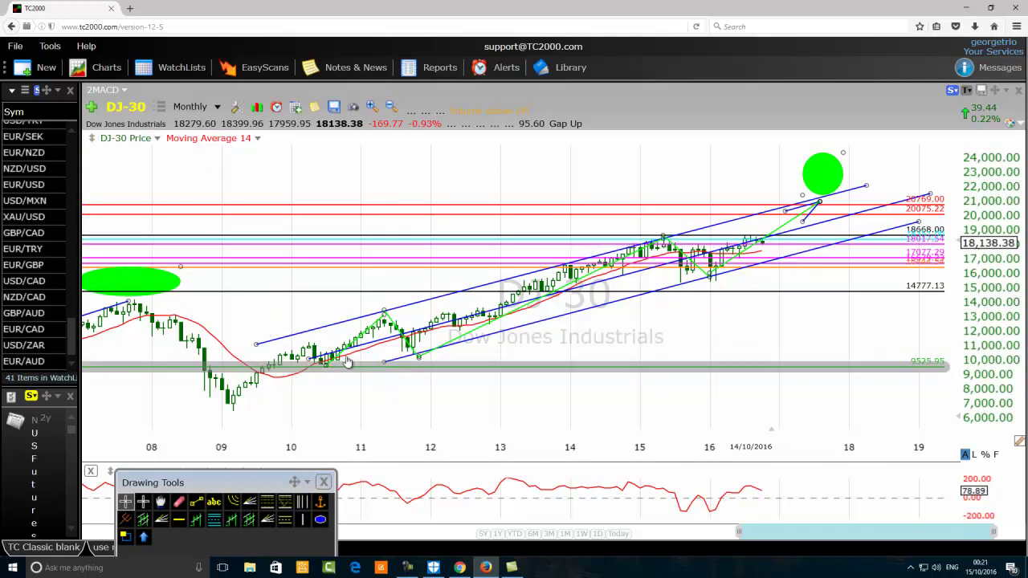
{"action": "left_click_drag", "start_coordinate": [333, 345], "coordinate": [326, 344]}
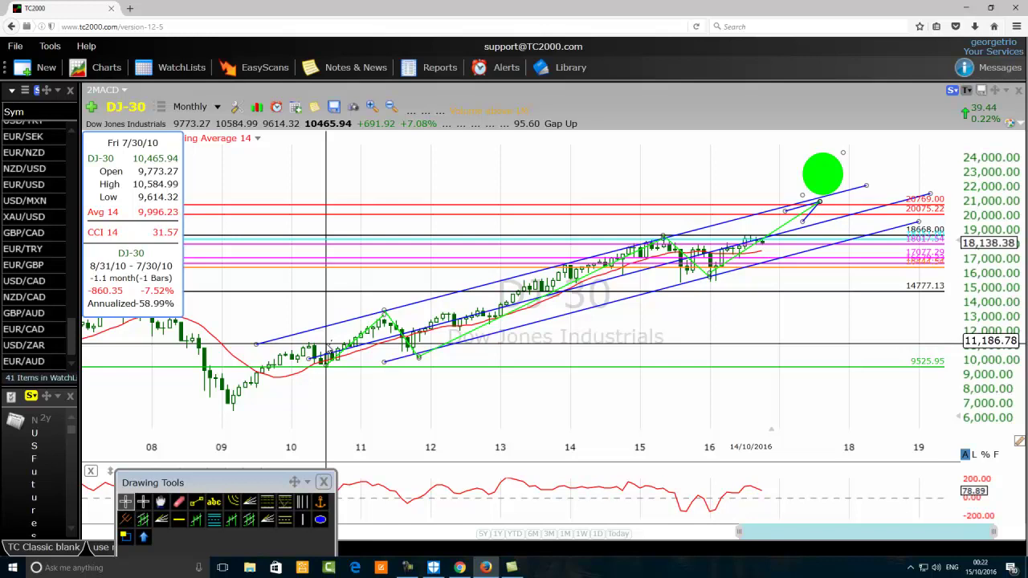
{"action": "left_click_drag", "start_coordinate": [326, 344], "coordinate": [326, 344]}
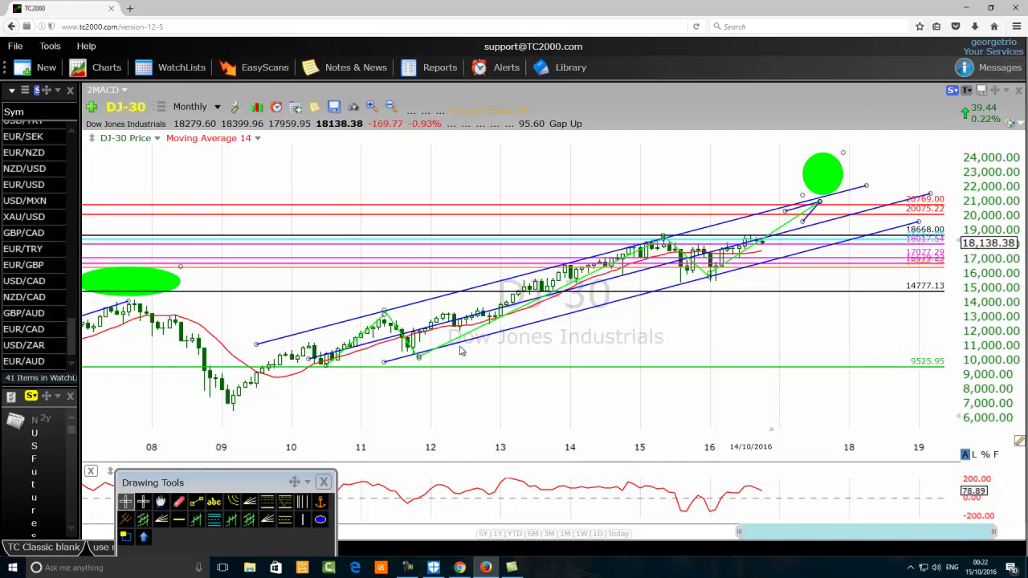
{"action": "left_click", "coordinate": [665, 229]}
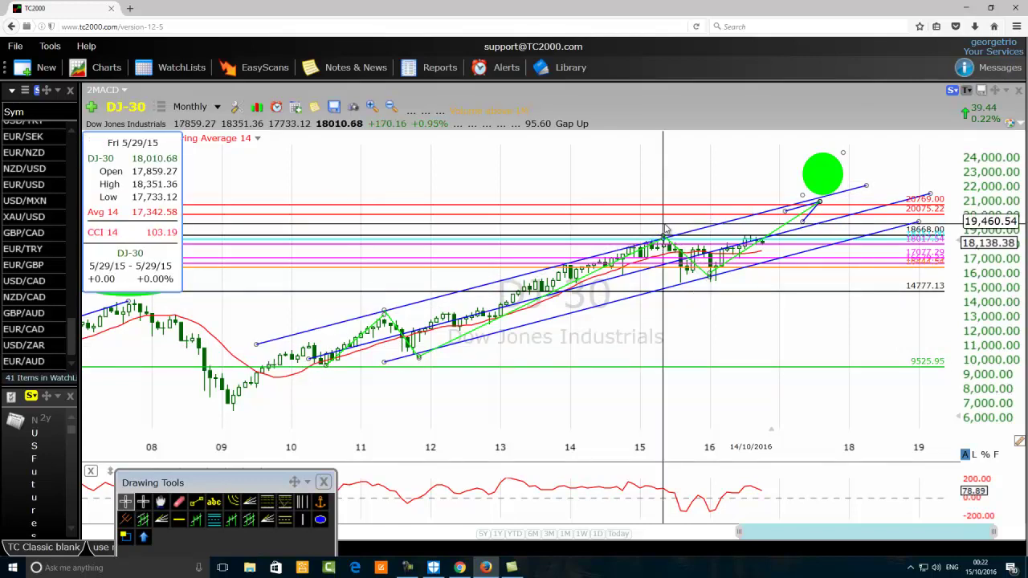
{"action": "left_click", "coordinate": [665, 229]}
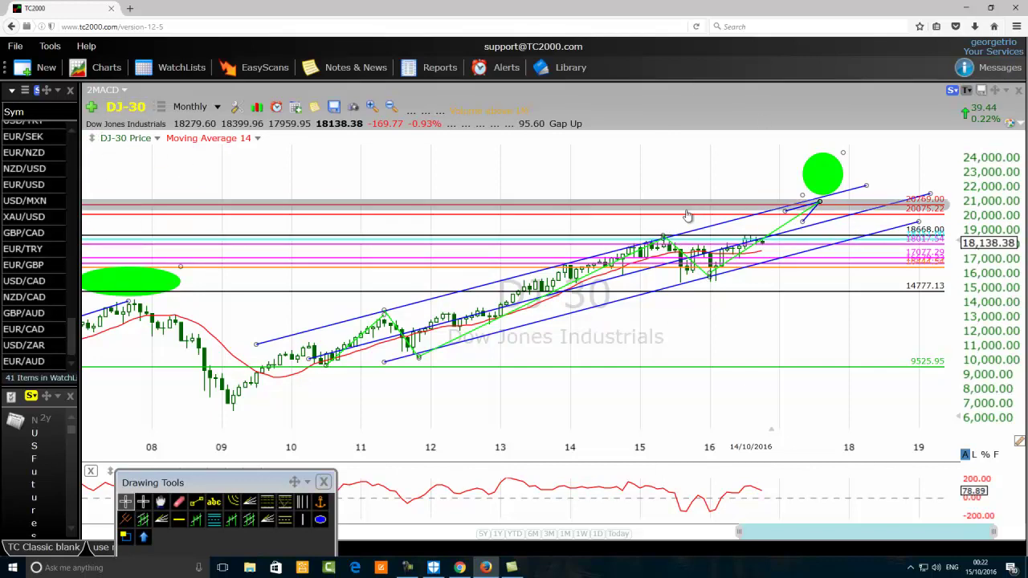
{"action": "left_click", "coordinate": [664, 231]}
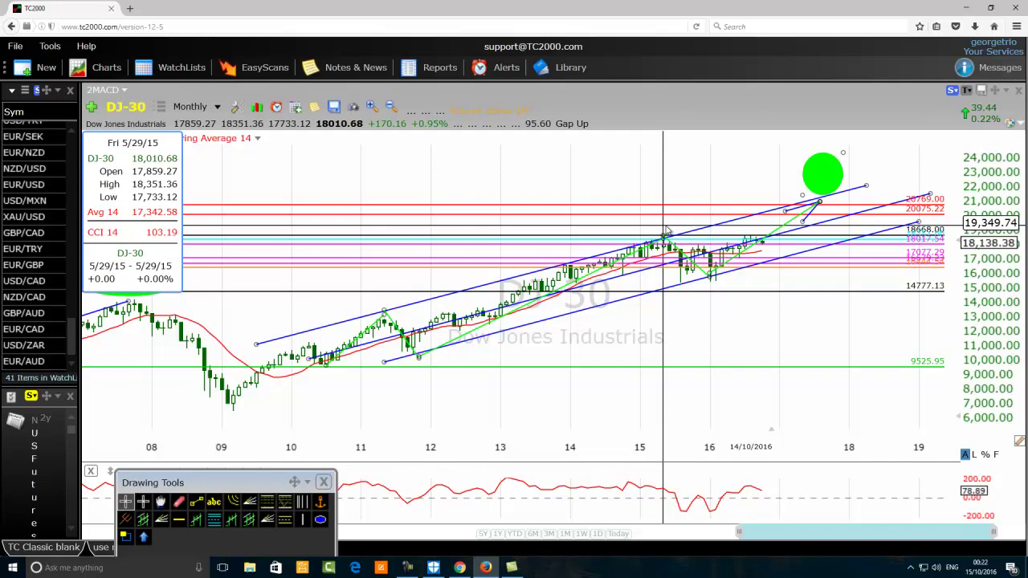
{"action": "left_click", "coordinate": [665, 231]}
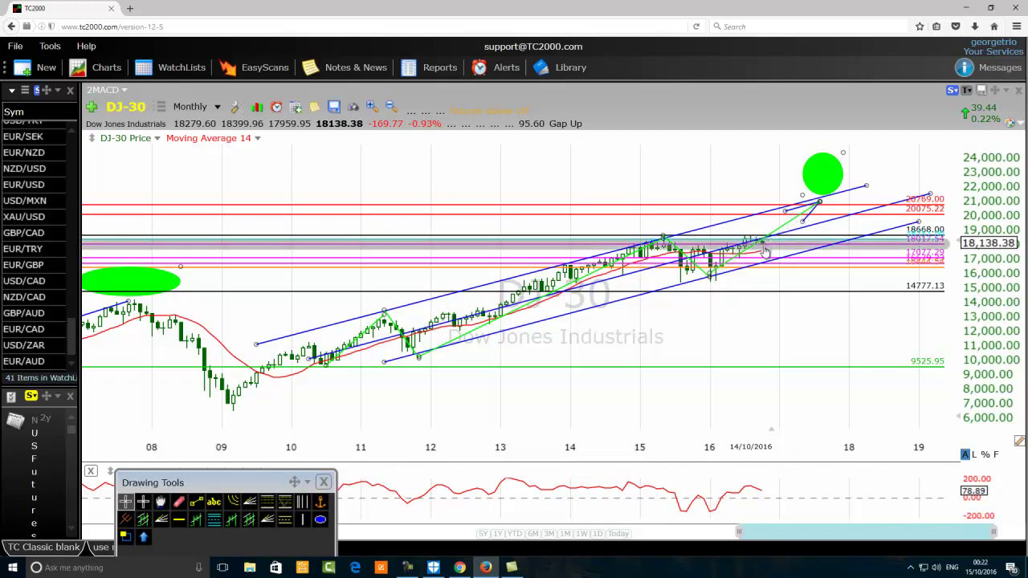
{"action": "mouse_move", "coordinate": [758, 248]}
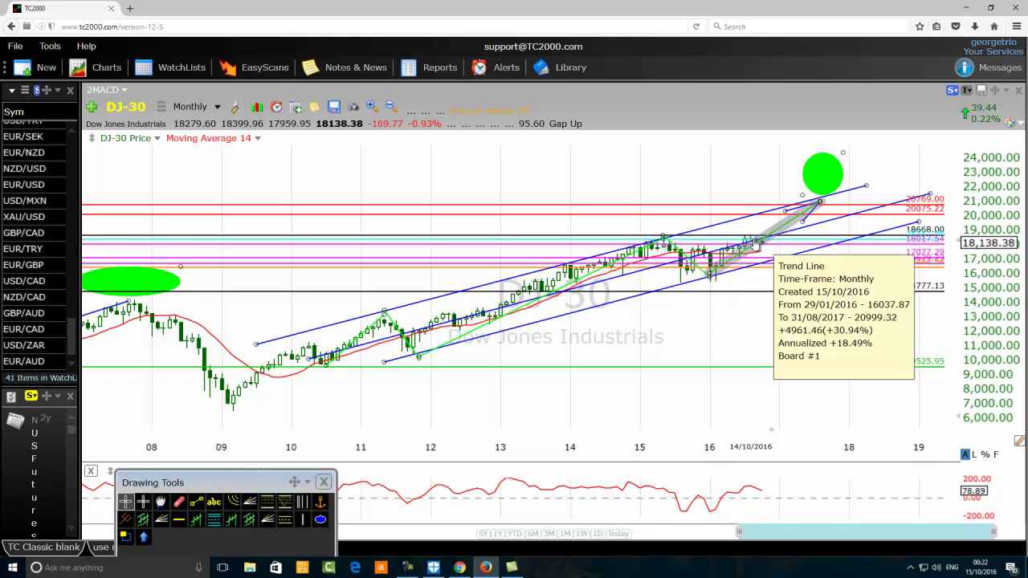
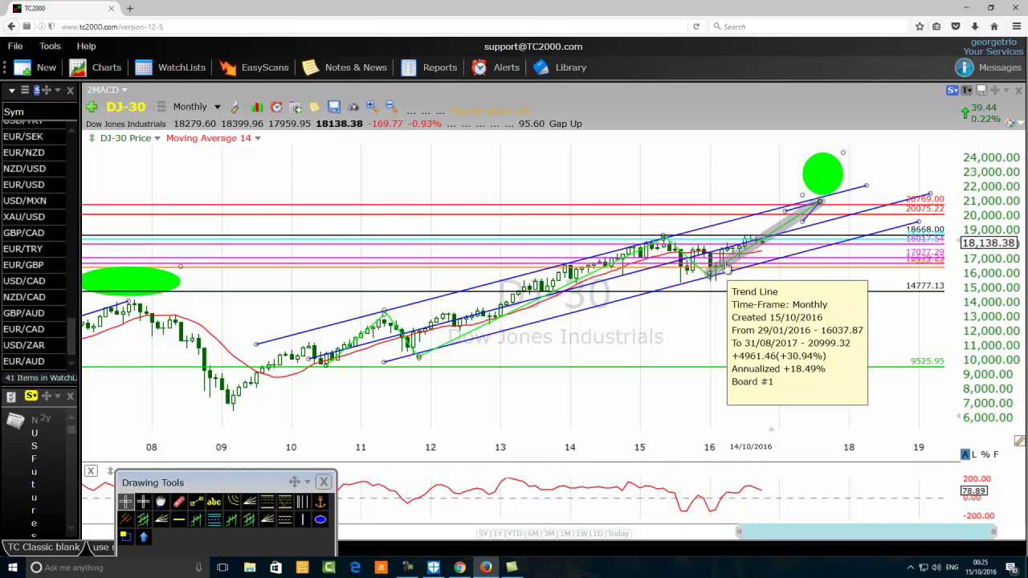
{"action": "mouse_move", "coordinate": [771, 243]}
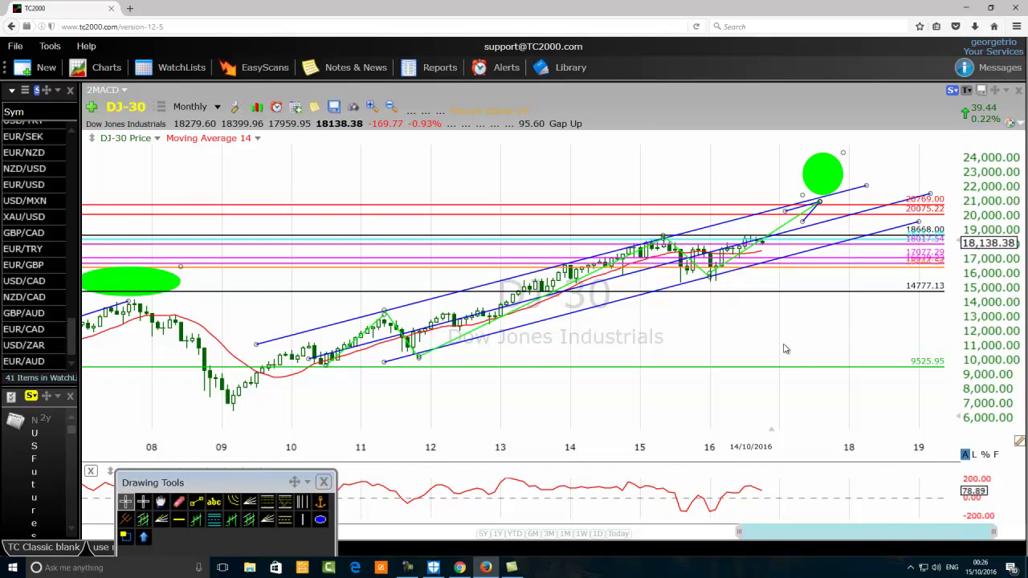
- Examine the January 2016 and August 2015 monthly bars against the blue channel lines at closer range
{"action": "mouse_move", "coordinate": [682, 287]}
{"action": "scroll", "coordinate": [617, 353], "scroll_direction": "up", "scroll_amount": 1}
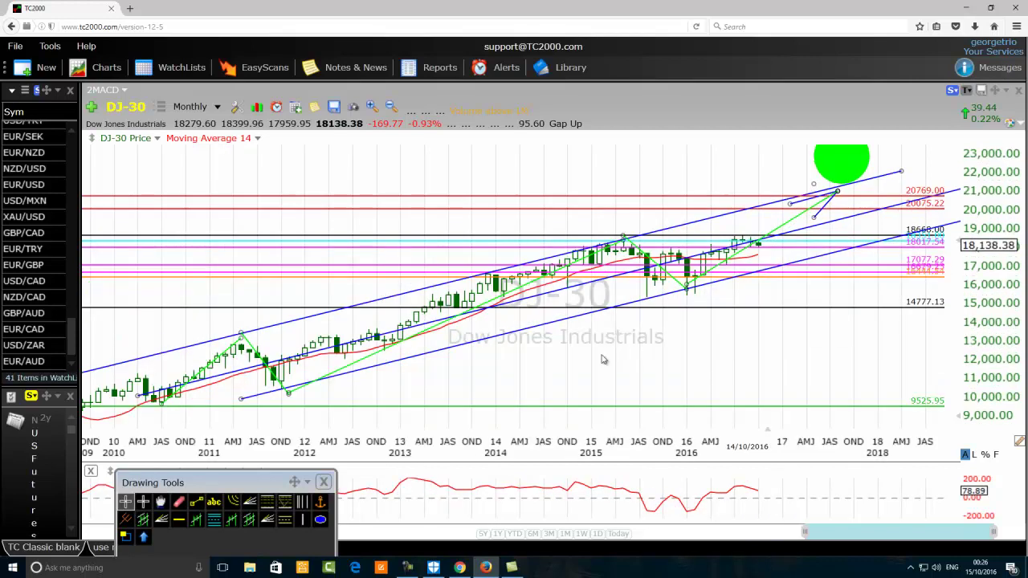
{"action": "scroll", "coordinate": [580, 363], "scroll_direction": "up", "scroll_amount": 1}
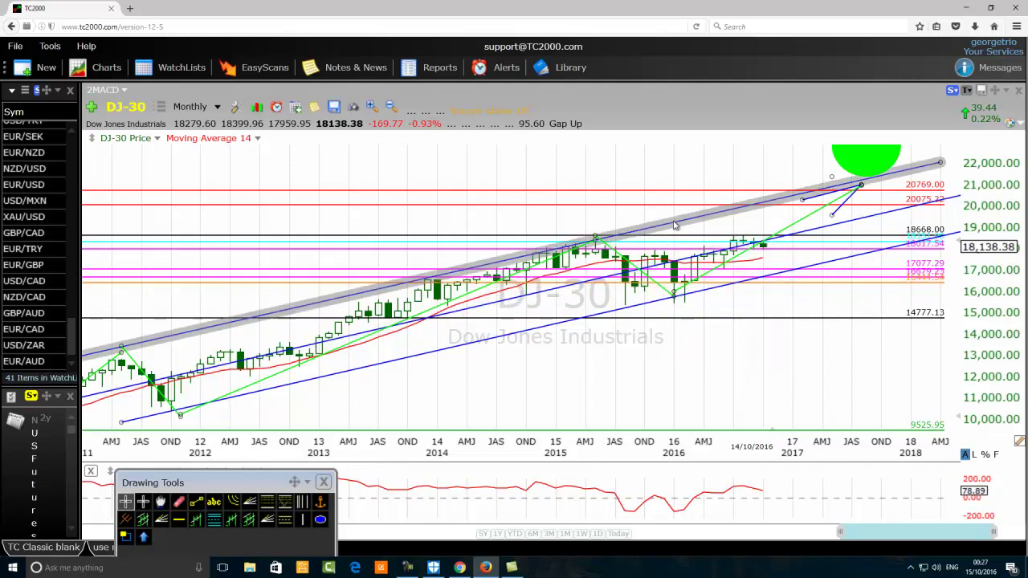
{"action": "left_click_drag", "start_coordinate": [675, 213], "coordinate": [675, 213]}
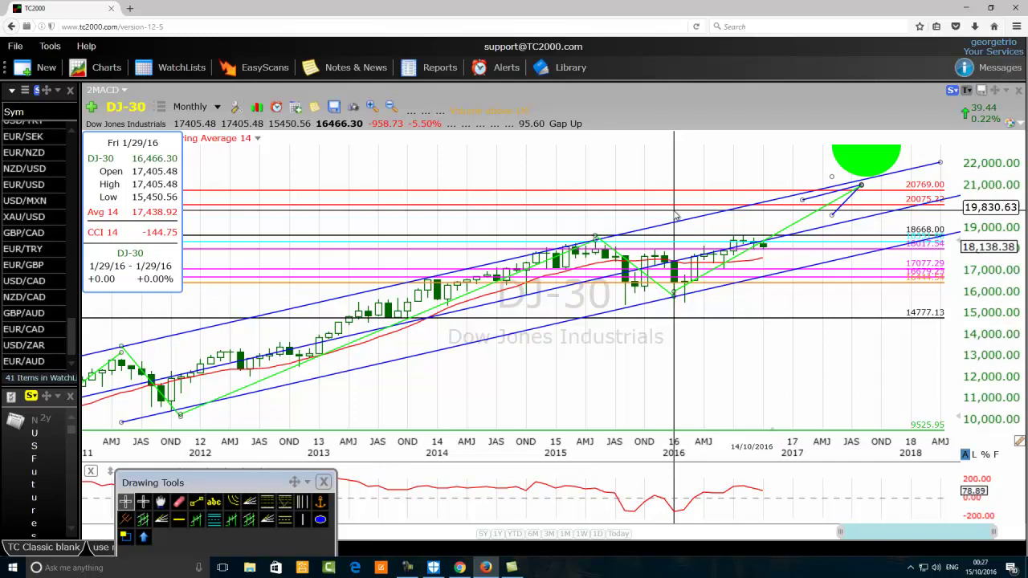
{"action": "left_click_drag", "start_coordinate": [675, 214], "coordinate": [676, 217]}
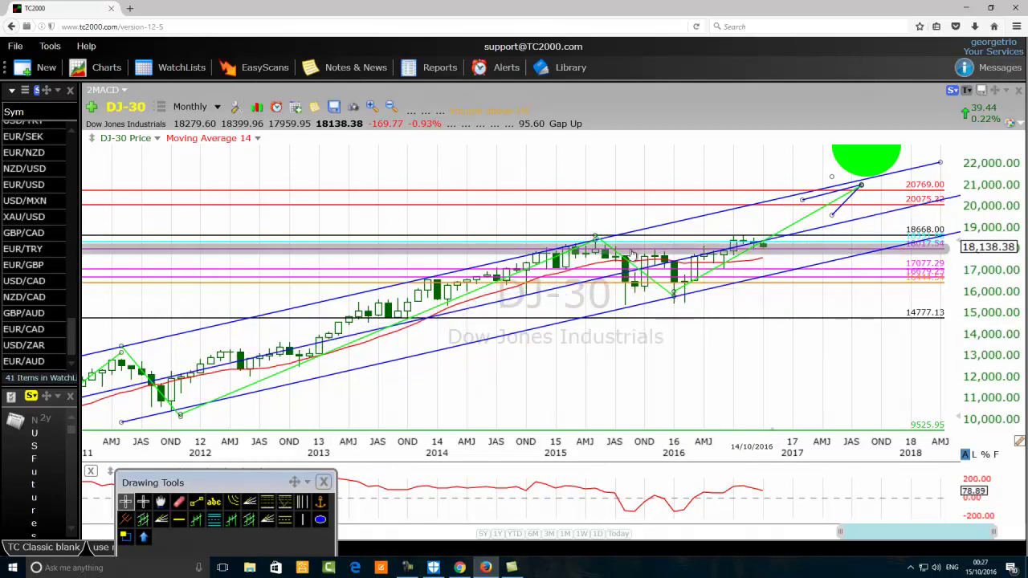
{"action": "left_click", "coordinate": [625, 294]}
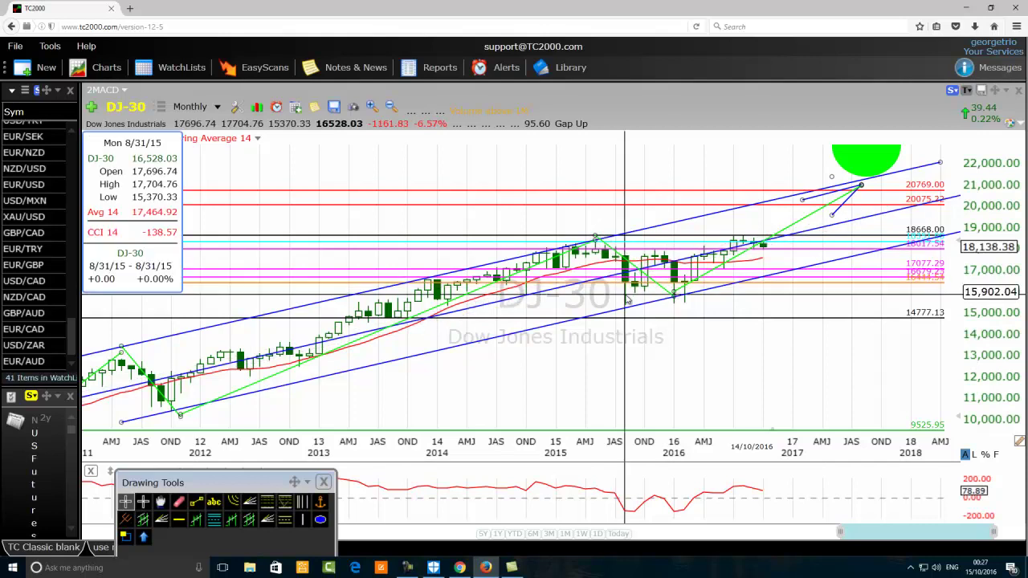
{"action": "left_click_drag", "start_coordinate": [628, 299], "coordinate": [626, 295]}
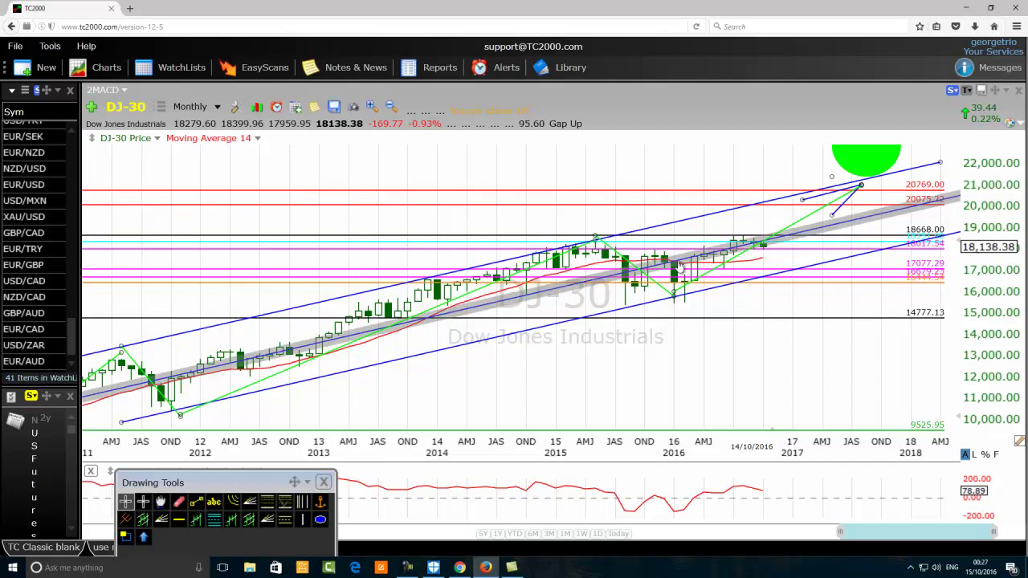
{"action": "left_click", "coordinate": [629, 223]}
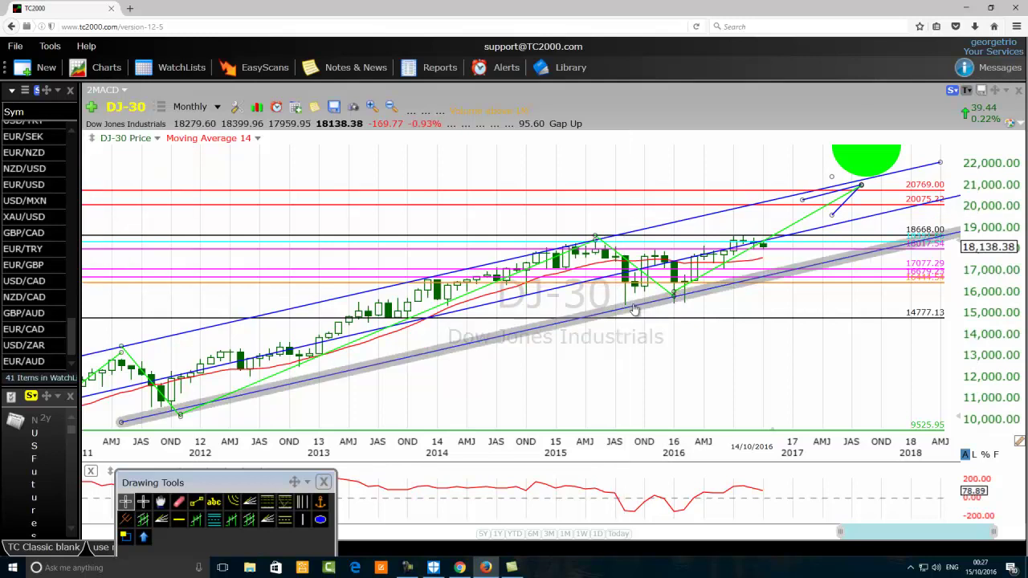
{"action": "mouse_move", "coordinate": [629, 314]}
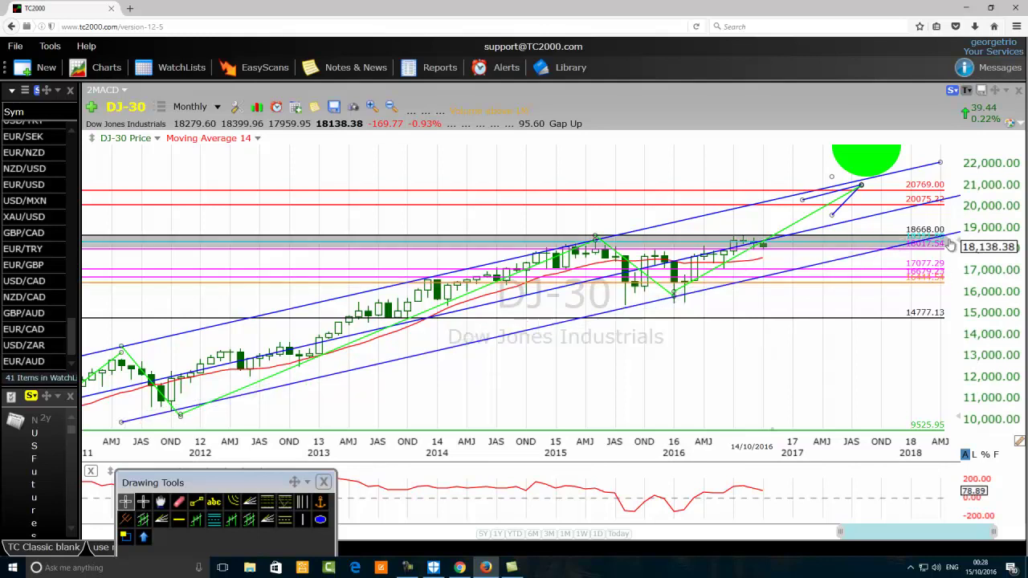
- Change the colour of the 20769.00 horizontal line to orange
{"action": "right_click", "coordinate": [596, 191]}
{"action": "left_click", "coordinate": [638, 204]}
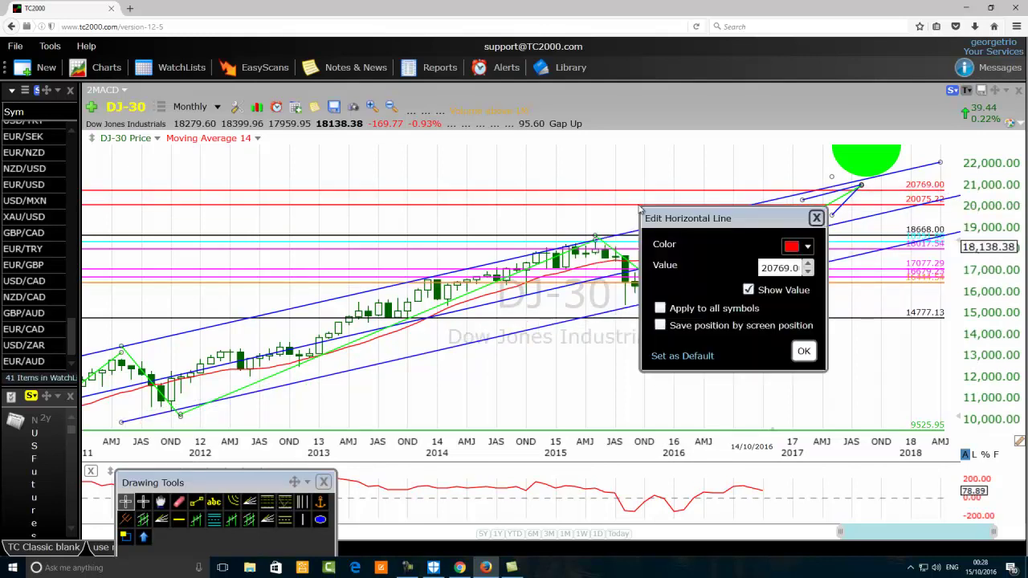
{"action": "left_click", "coordinate": [800, 247]}
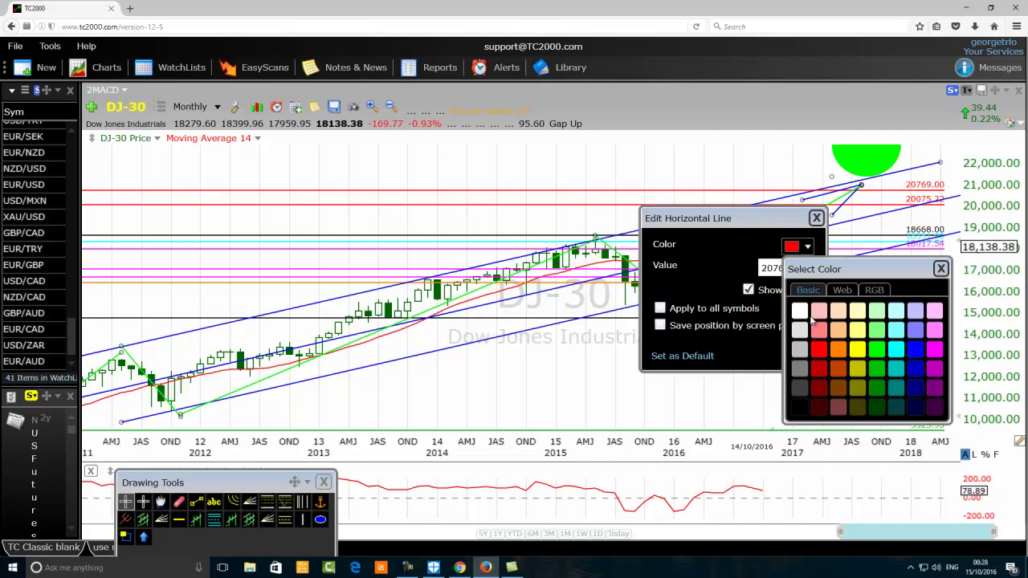
{"action": "left_click", "coordinate": [838, 350]}
{"action": "left_click", "coordinate": [804, 352]}
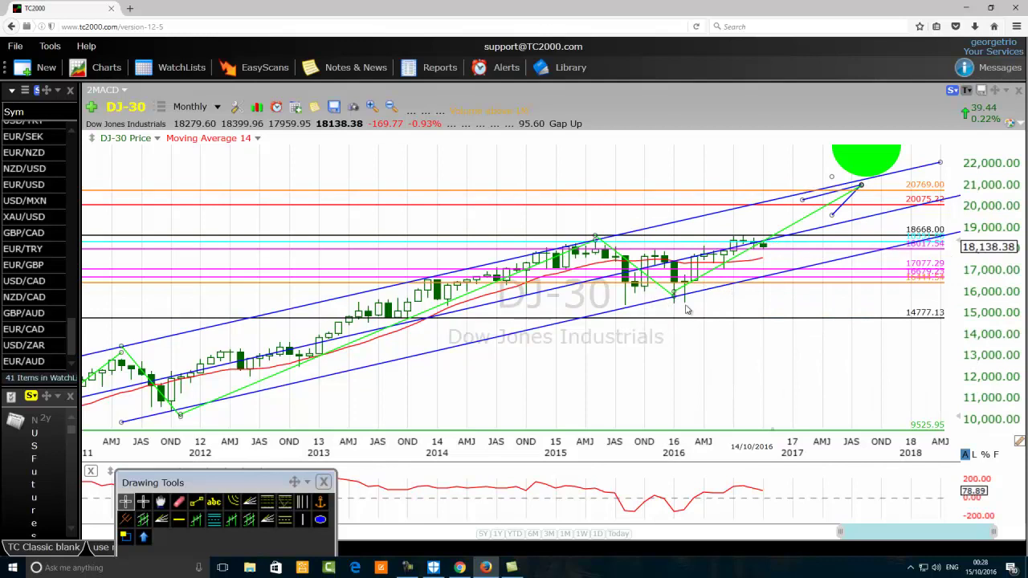
- Lower the green trend line's January 2016 endpoint onto the lower blue channel line
{"action": "left_click_drag", "start_coordinate": [675, 295], "coordinate": [674, 301]}
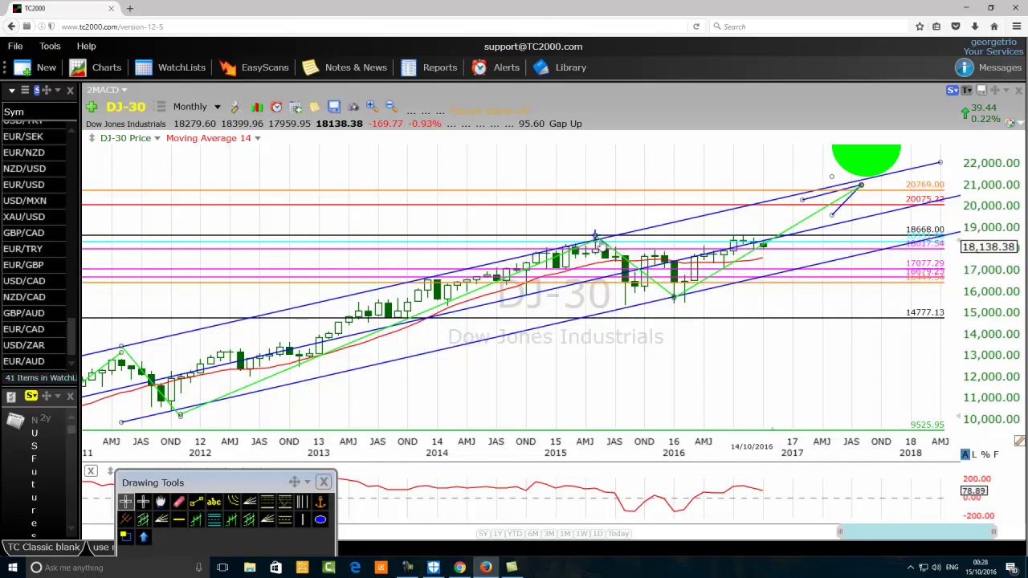
{"action": "scroll", "coordinate": [171, 331], "scroll_direction": "down", "scroll_amount": 3}
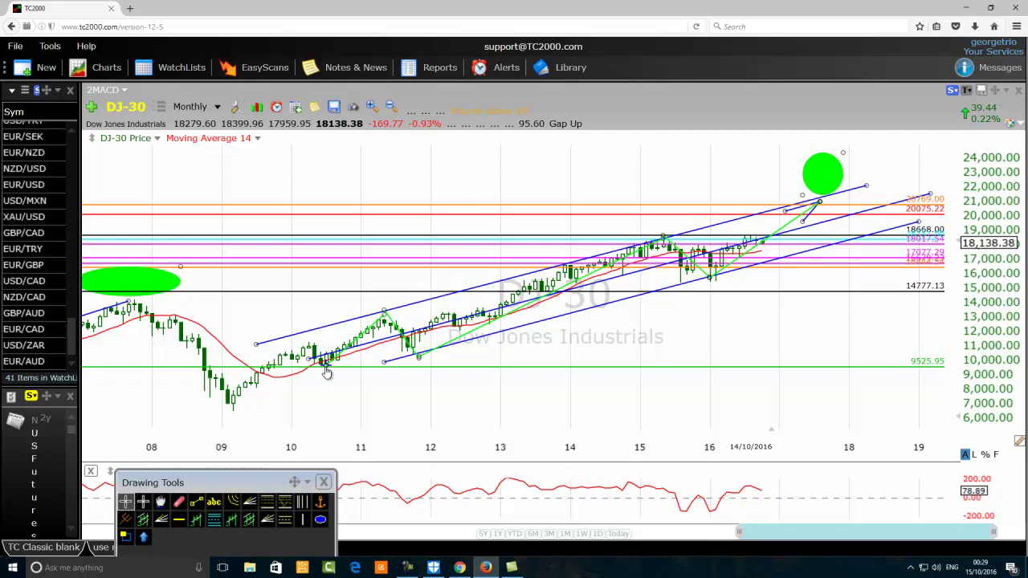
{"action": "left_click", "coordinate": [682, 278]}
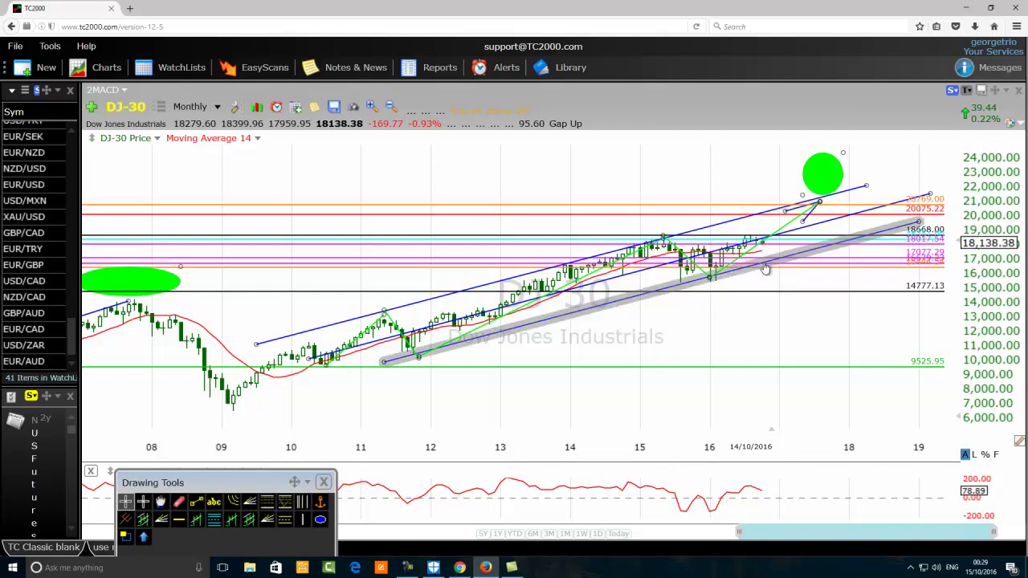
- Examine the projected green rise from the latest bar to the upper channel line and the surrounding horizontal levels
{"action": "mouse_move", "coordinate": [766, 268]}
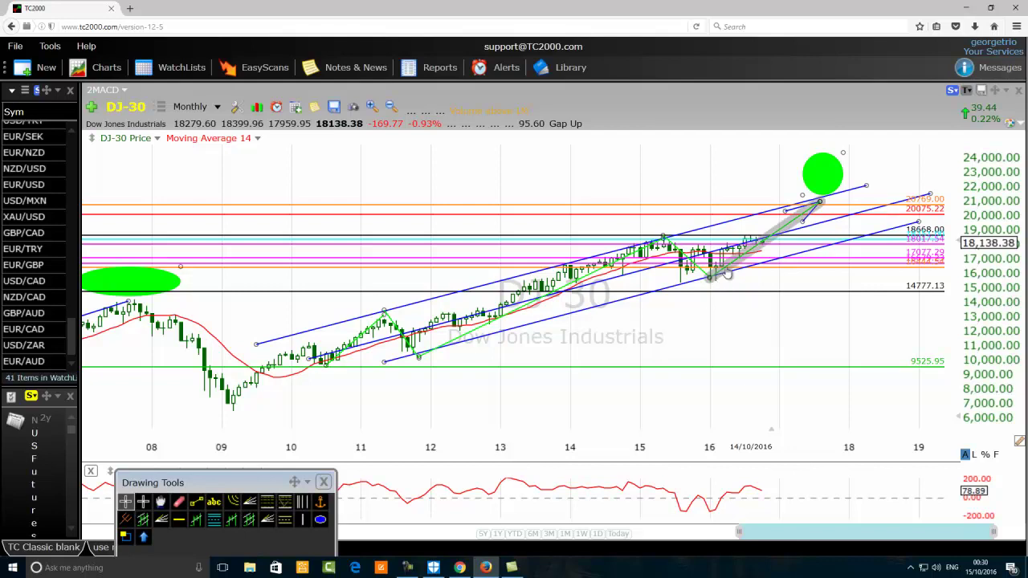
{"action": "mouse_move", "coordinate": [765, 249]}
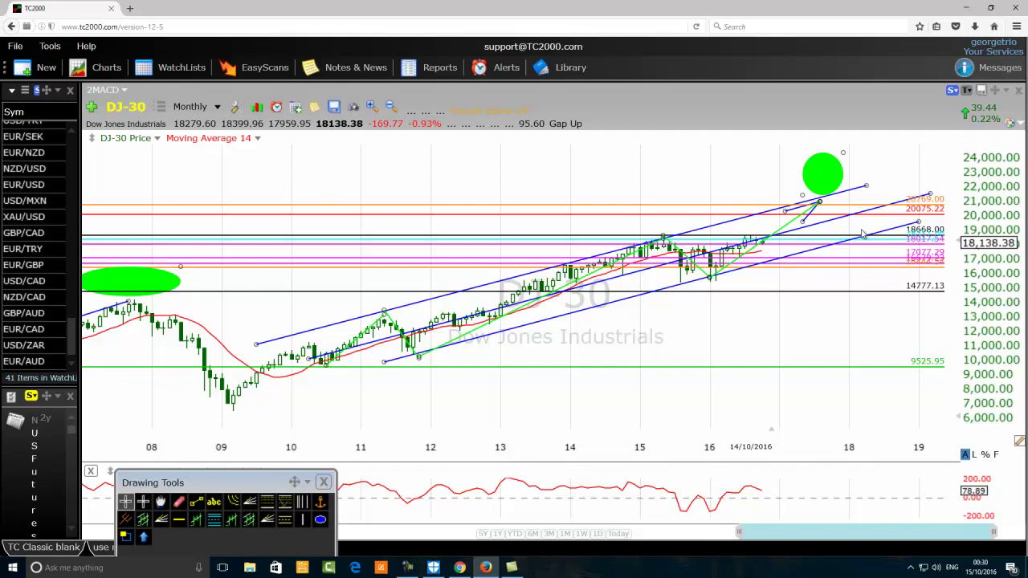
{"action": "mouse_move", "coordinate": [868, 239]}
{"action": "left_click", "coordinate": [817, 205]}
{"action": "mouse_move", "coordinate": [774, 244]}
{"action": "mouse_move", "coordinate": [917, 205]}
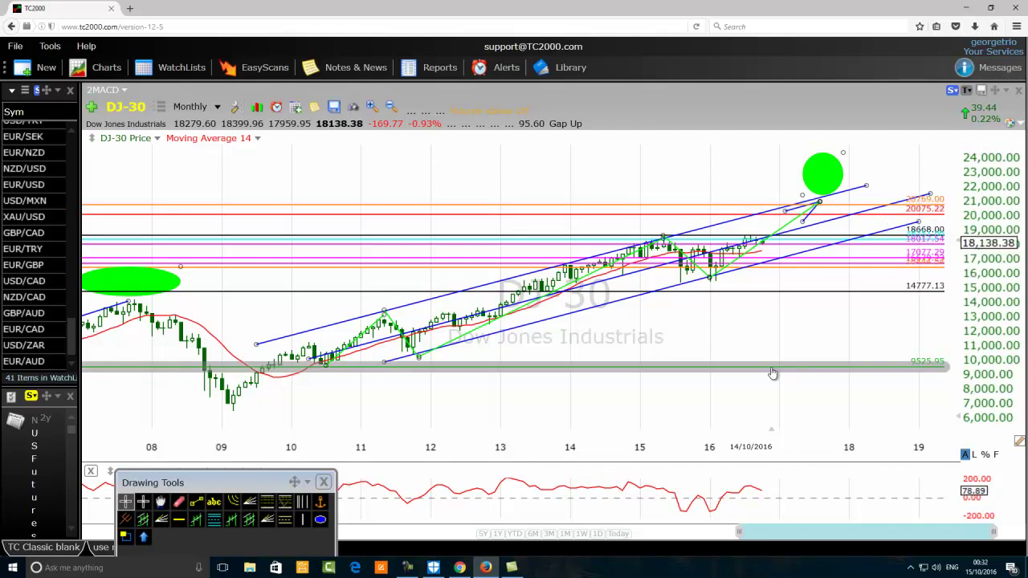
{"action": "mouse_move", "coordinate": [772, 373]}
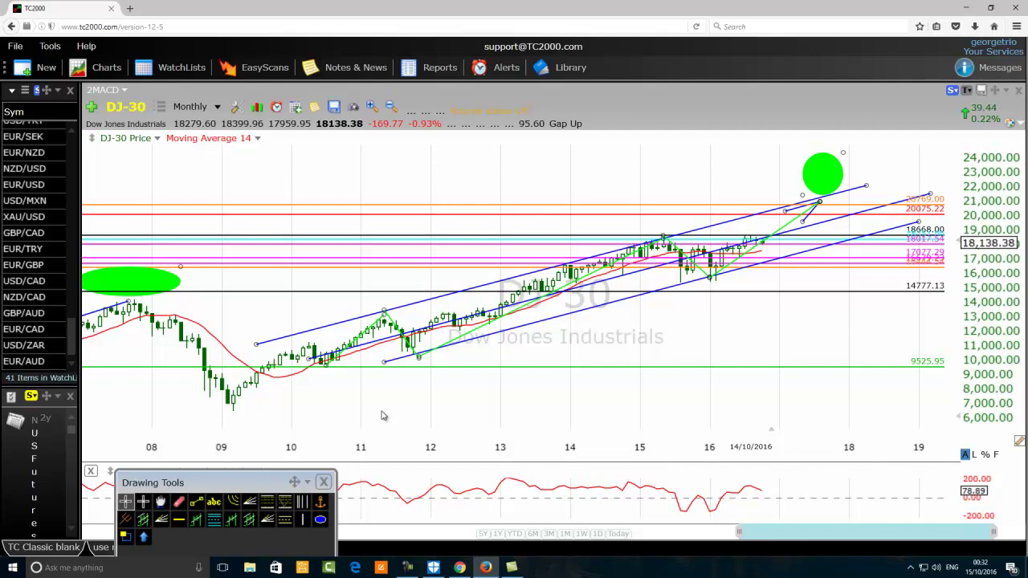
- Draw a horizontal line at about 18,750, just above the August 2016 high
{"action": "mouse_move", "coordinate": [681, 283]}
{"action": "scroll", "coordinate": [689, 325], "scroll_direction": "up", "scroll_amount": 5}
{"action": "scroll", "coordinate": [686, 336], "scroll_direction": "up", "scroll_amount": 4}
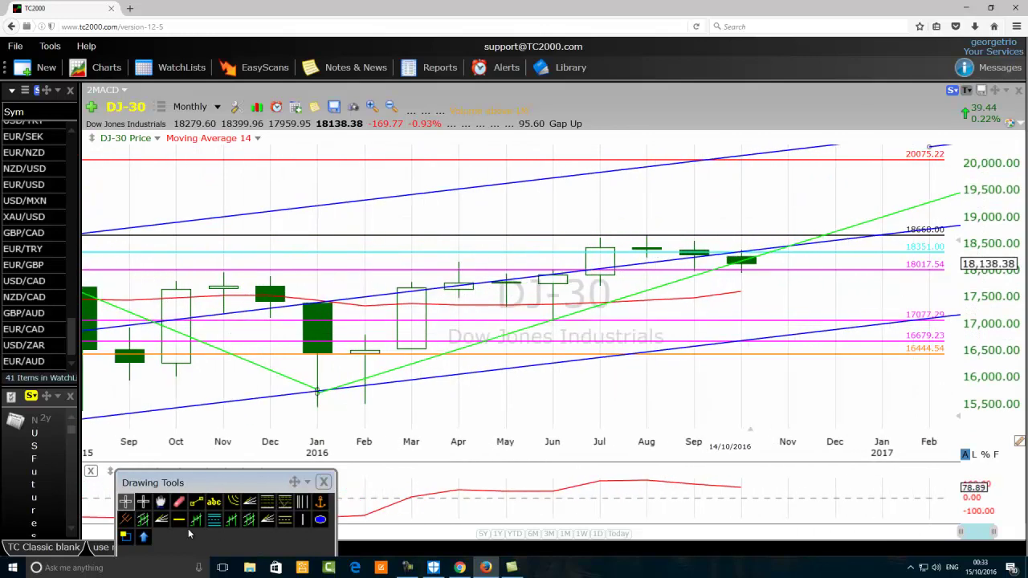
{"action": "left_click", "coordinate": [180, 523]}
{"action": "left_click", "coordinate": [638, 223]}
{"action": "left_click_drag", "start_coordinate": [637, 225], "coordinate": [633, 233]}
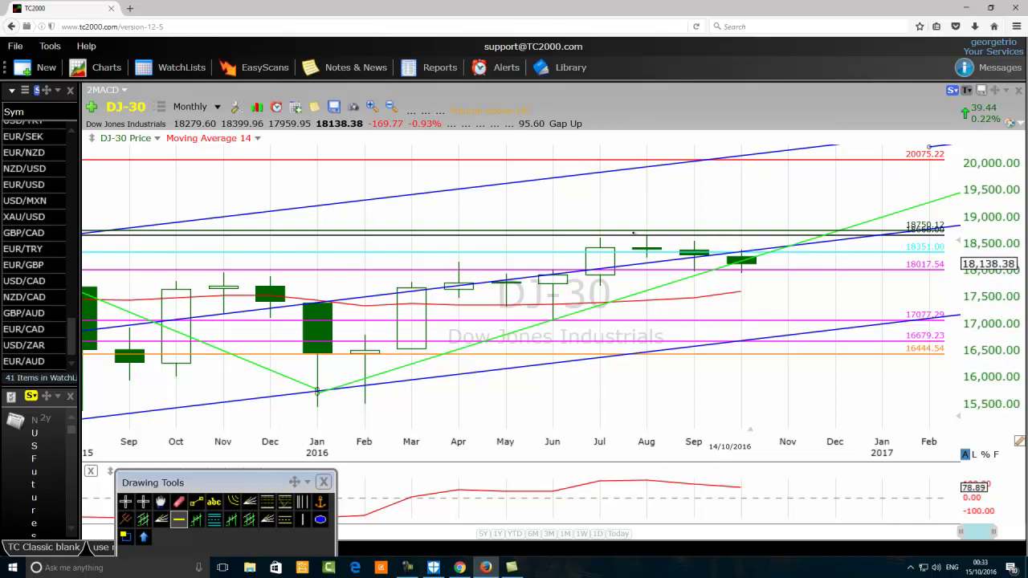
{"action": "key", "text": "Escape"}
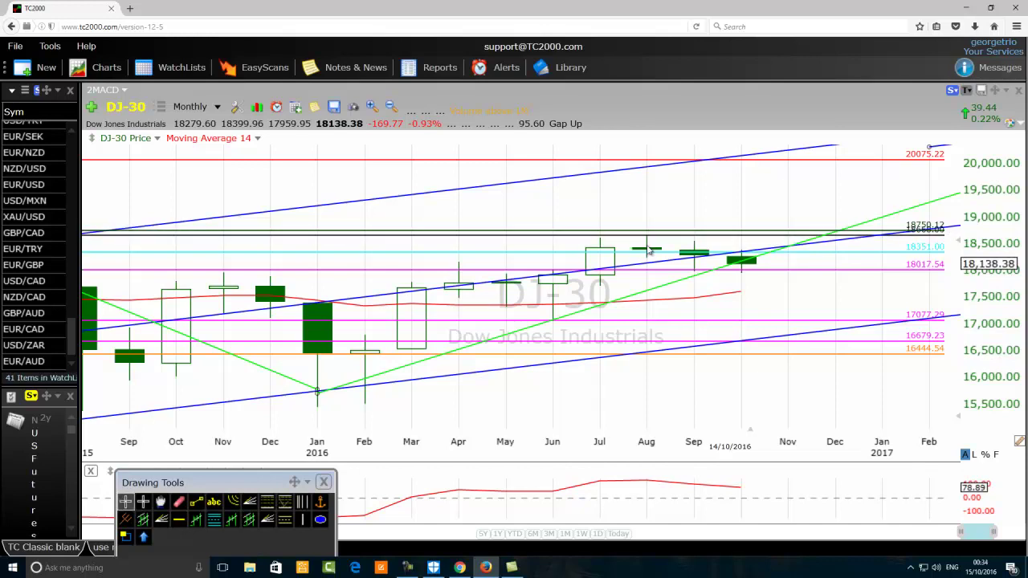
{"action": "scroll", "coordinate": [498, 274], "scroll_direction": "down", "scroll_amount": 3}
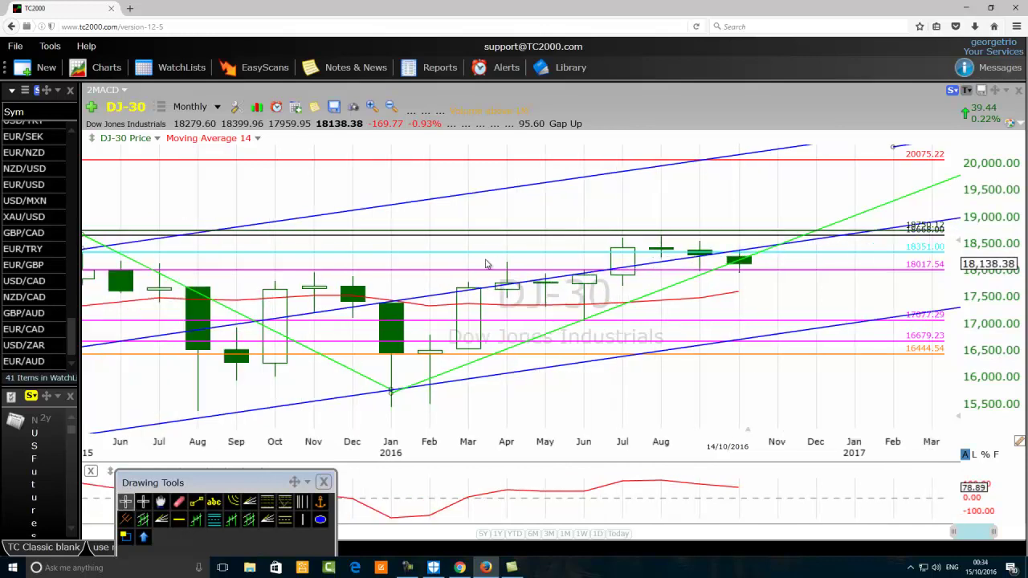
{"action": "scroll", "coordinate": [498, 275], "scroll_direction": "down", "scroll_amount": 2}
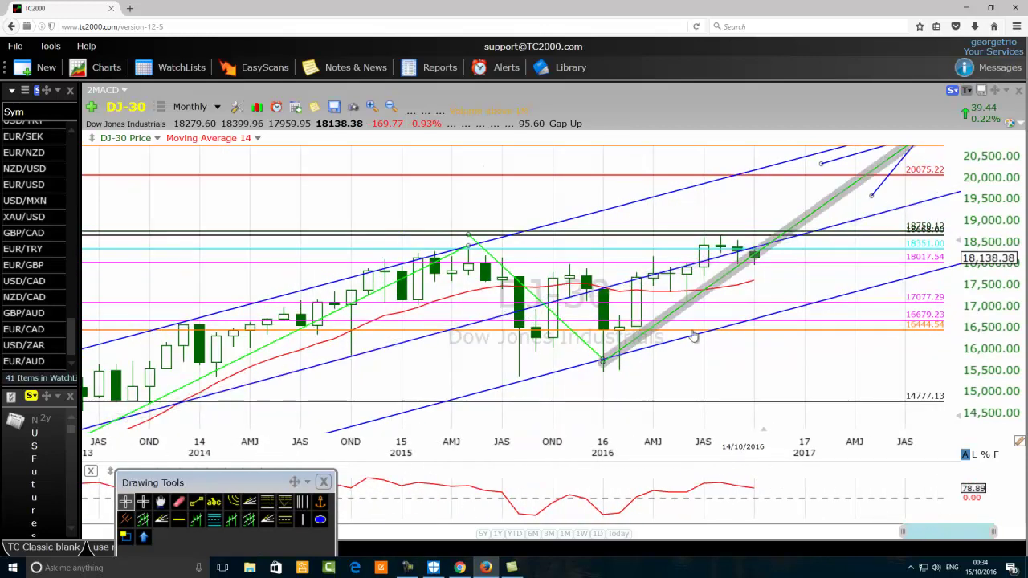
- Inspect the August 2016 bar's price data against the nearby horizontal levels
{"action": "left_click", "coordinate": [721, 253]}
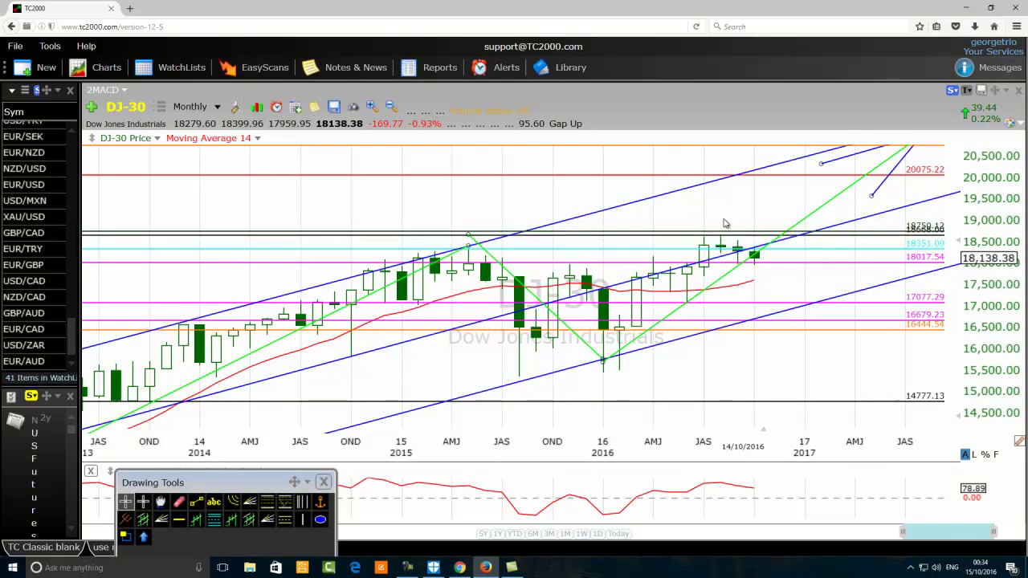
{"action": "left_click", "coordinate": [723, 221]}
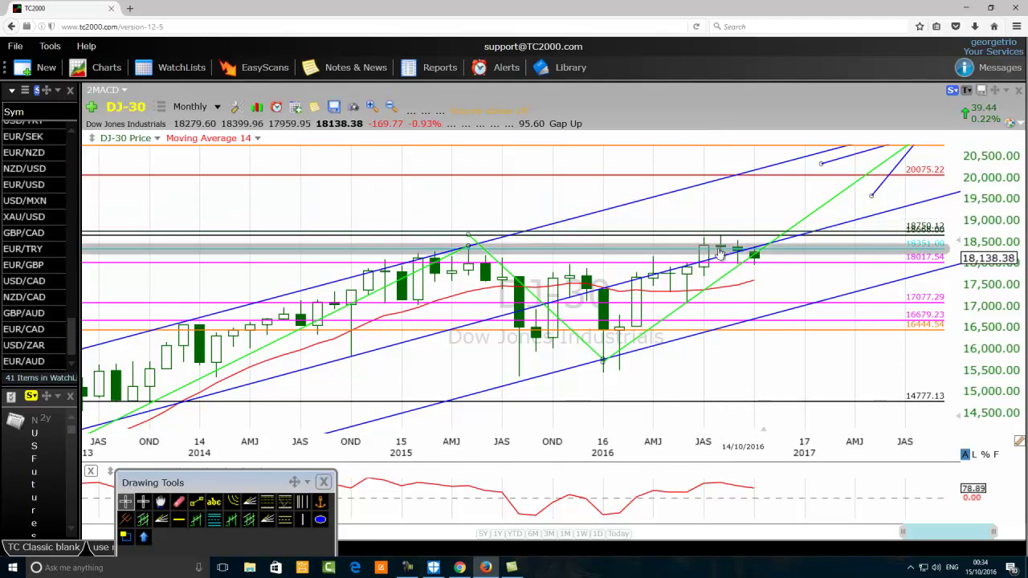
{"action": "left_click", "coordinate": [723, 225]}
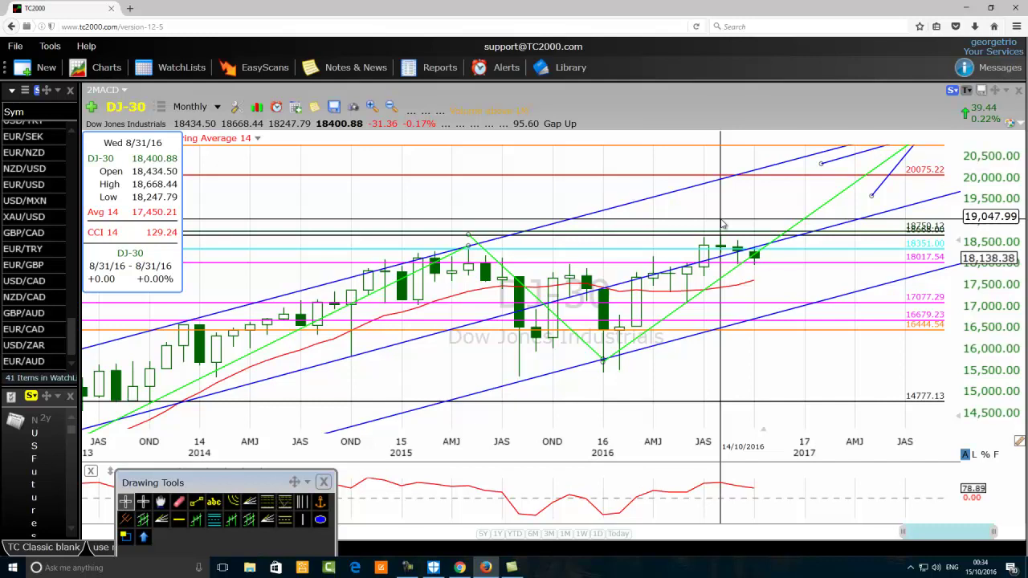
{"action": "left_click", "coordinate": [722, 224]}
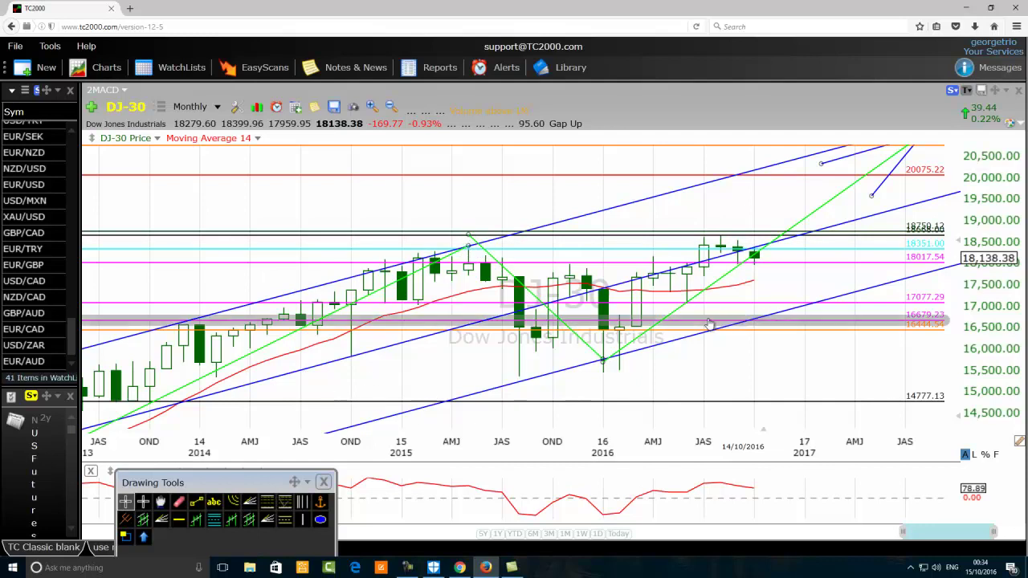
- Delete the 18750.12 horizontal line just above the August 2016 high
{"action": "mouse_move", "coordinate": [721, 241]}
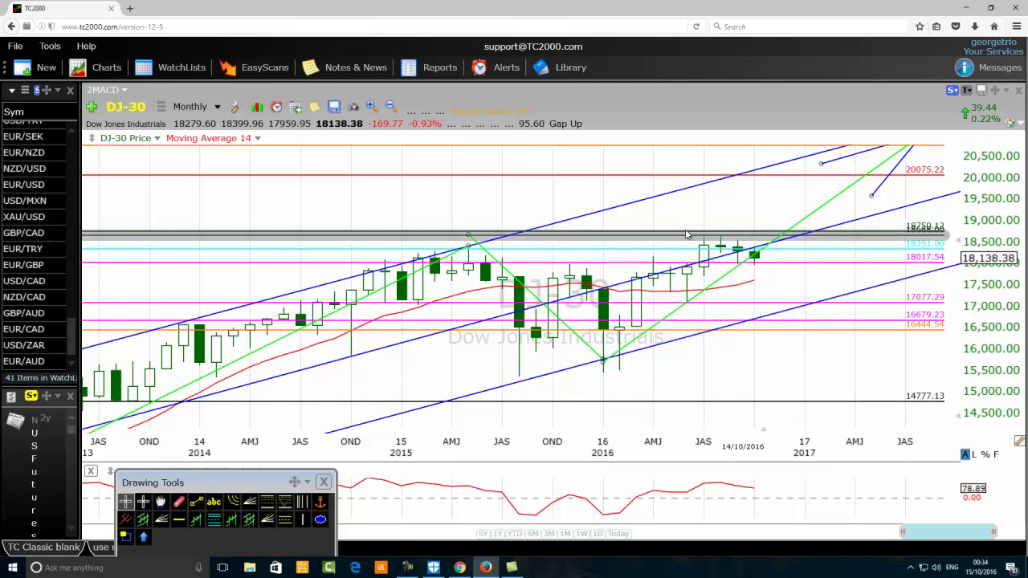
{"action": "scroll", "coordinate": [557, 202], "scroll_direction": "down", "scroll_amount": 3}
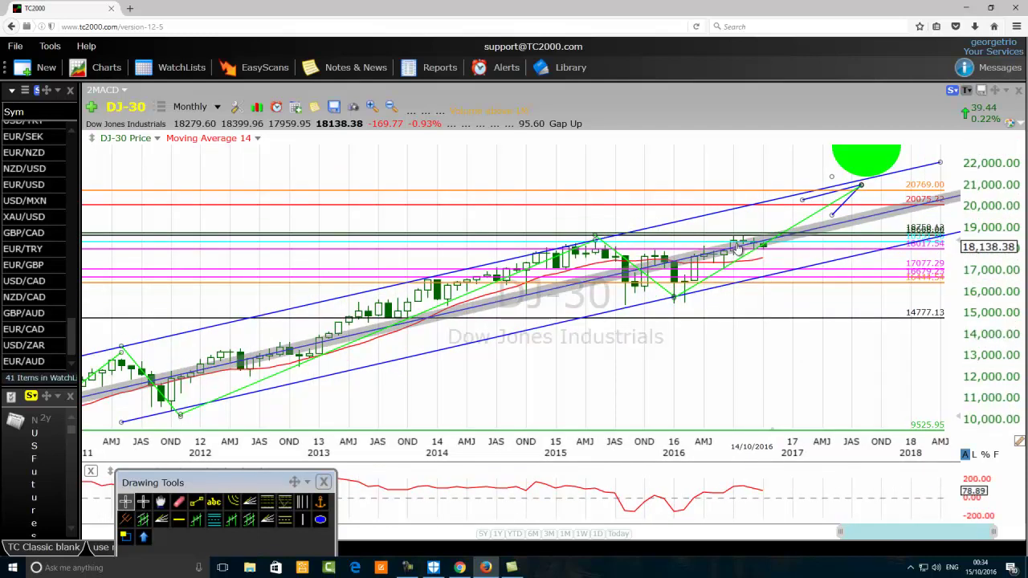
{"action": "scroll", "coordinate": [679, 277], "scroll_direction": "up", "scroll_amount": 4}
{"action": "mouse_move", "coordinate": [676, 273]}
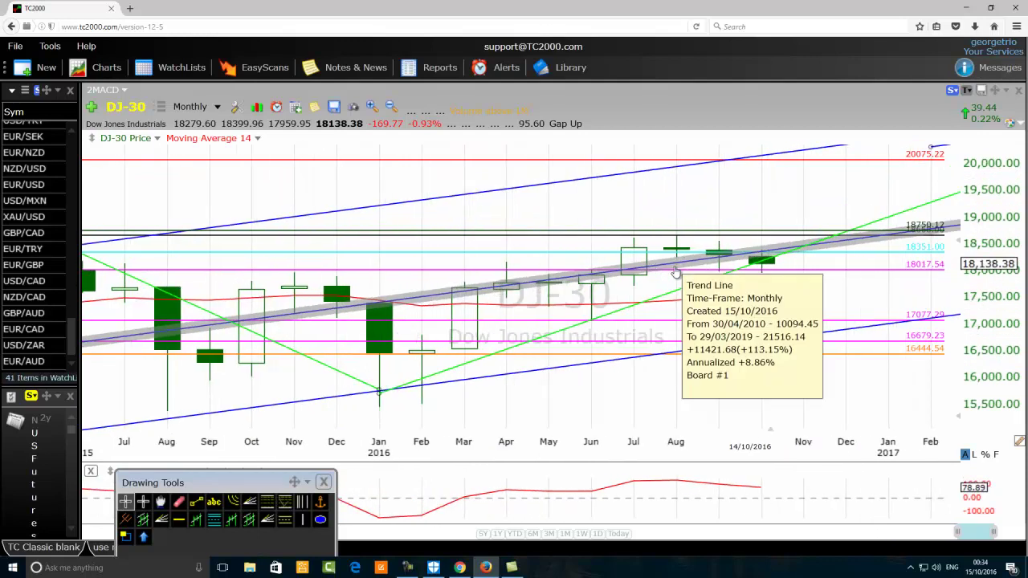
{"action": "right_click", "coordinate": [764, 236]}
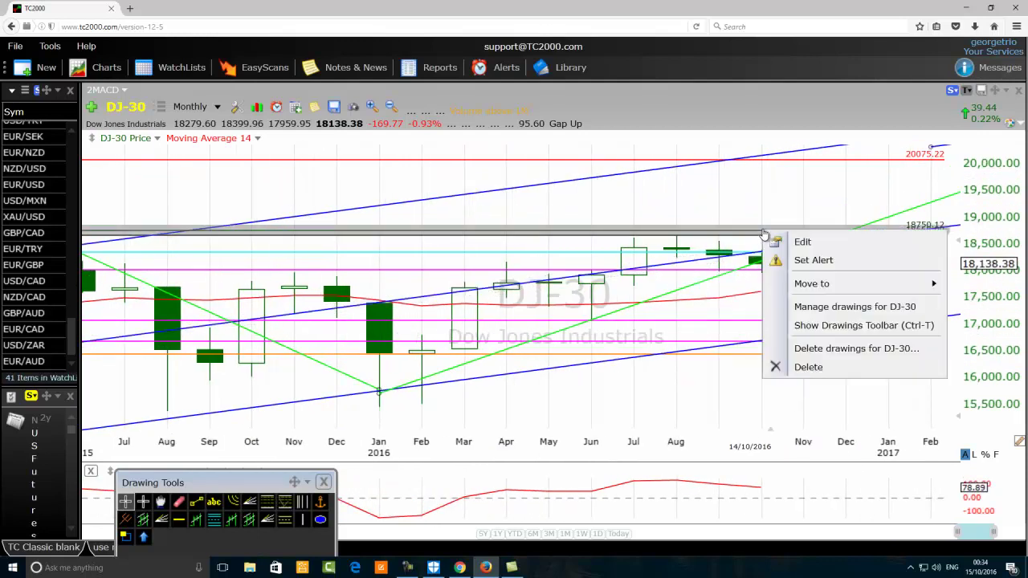
{"action": "left_click", "coordinate": [808, 367]}
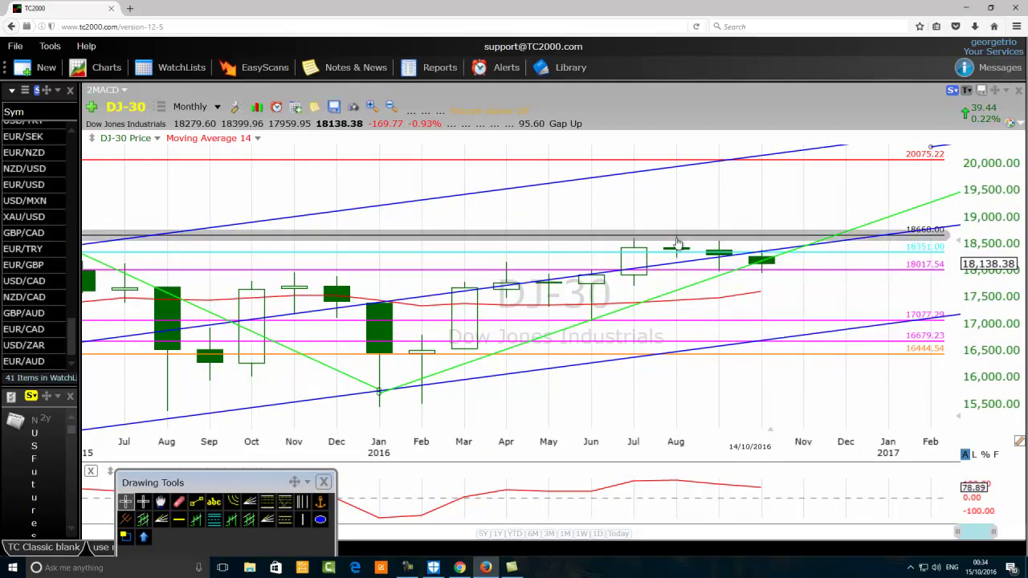
- Examine the rising channel from 2009 onward, comparing the 2015–2016 swings with the horizontal levels and the projected rise
{"action": "mouse_move", "coordinate": [677, 239]}
{"action": "scroll", "coordinate": [471, 260], "scroll_direction": "down", "scroll_amount": 3}
{"action": "scroll", "coordinate": [521, 486], "scroll_direction": "down", "scroll_amount": 2}
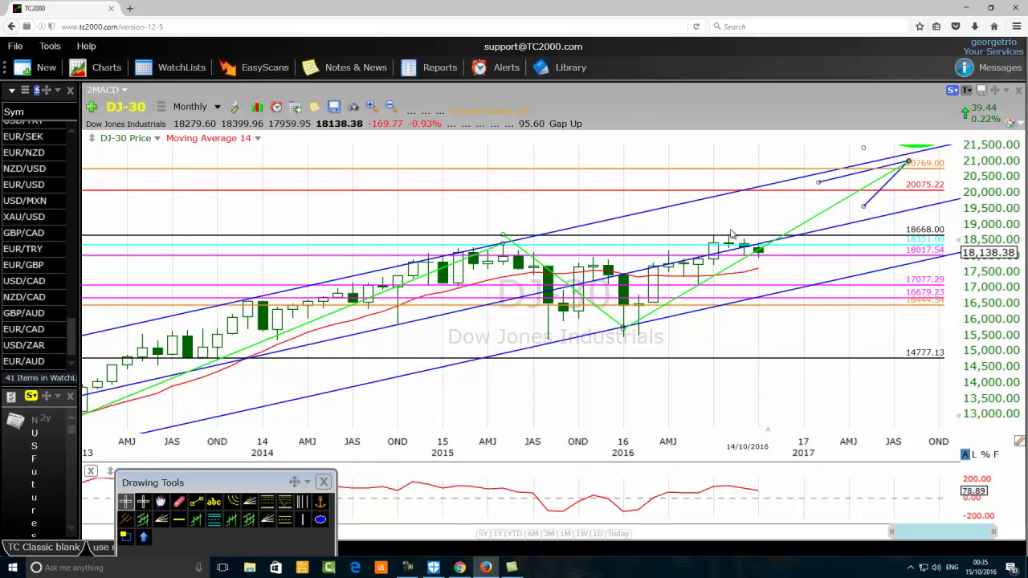
{"action": "scroll", "coordinate": [508, 340], "scroll_direction": "down", "scroll_amount": 5}
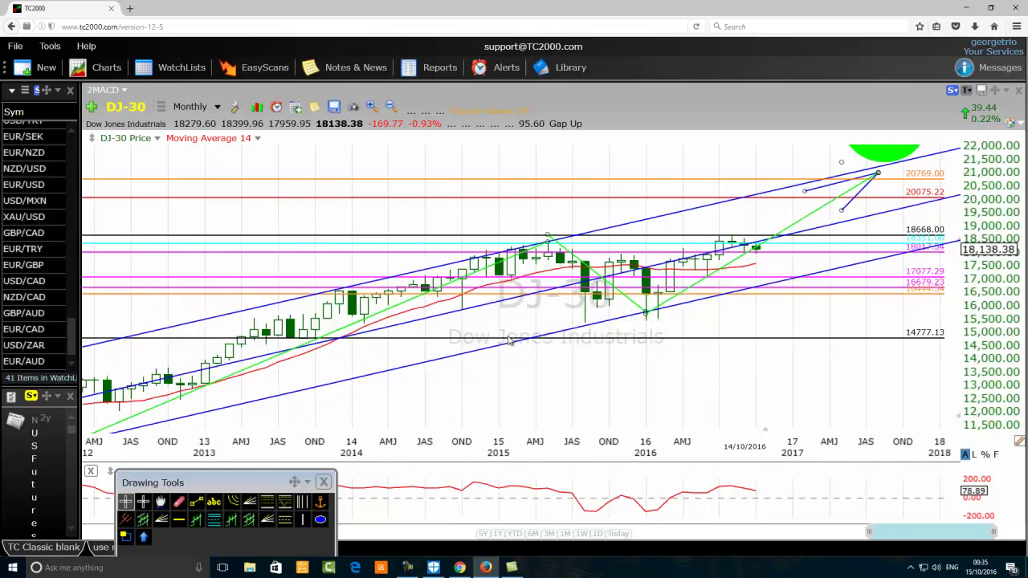
{"action": "scroll", "coordinate": [509, 340], "scroll_direction": "down", "scroll_amount": 3}
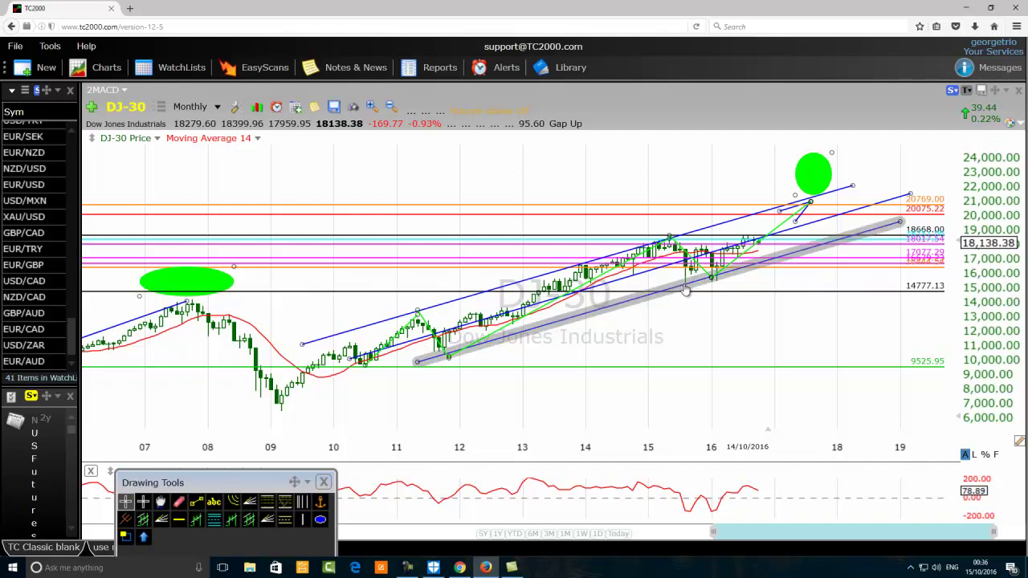
{"action": "mouse_move", "coordinate": [687, 287]}
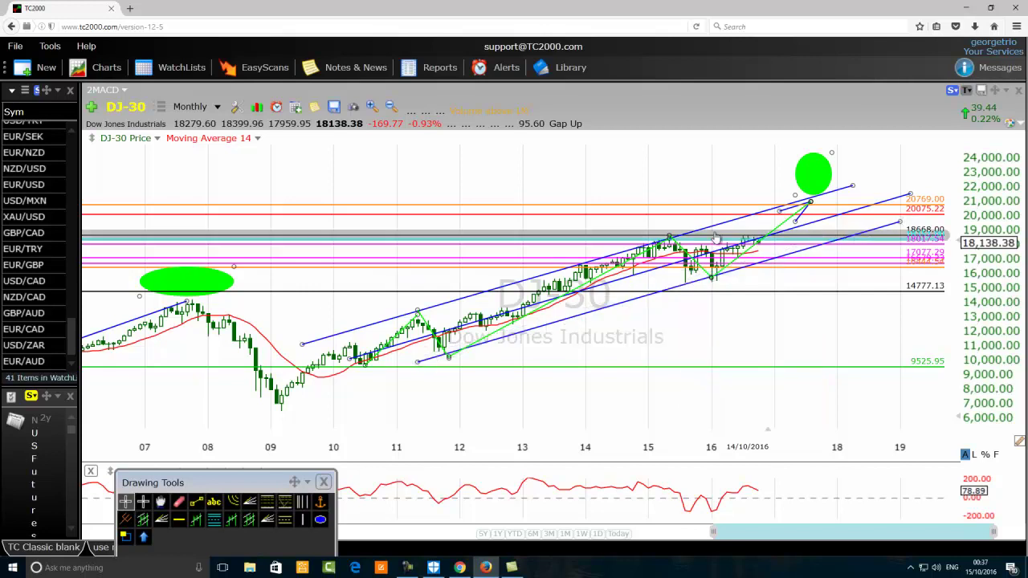
{"action": "mouse_move", "coordinate": [745, 211]}
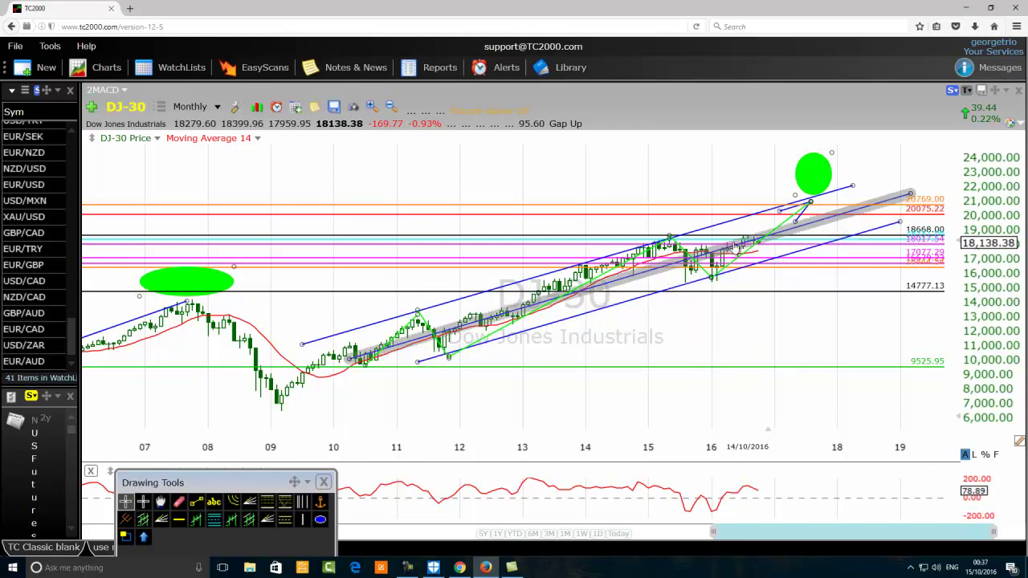
{"action": "mouse_move", "coordinate": [749, 237]}
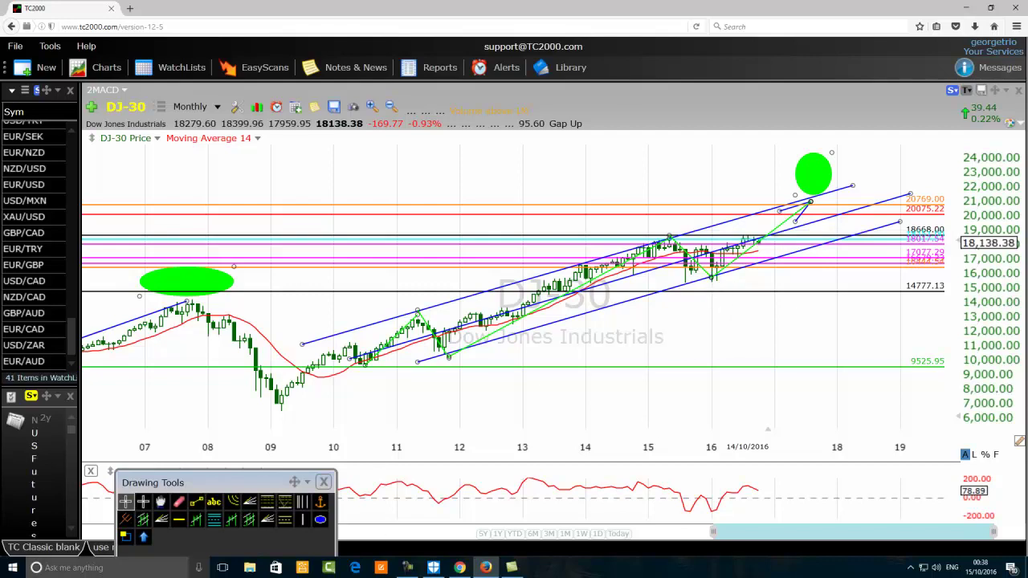
- Draw a down-up-down zigzag of three connected trend lines in the empty area above the 2010–2012 bars, falling to about 20,800
{"action": "left_click", "coordinate": [196, 501]}
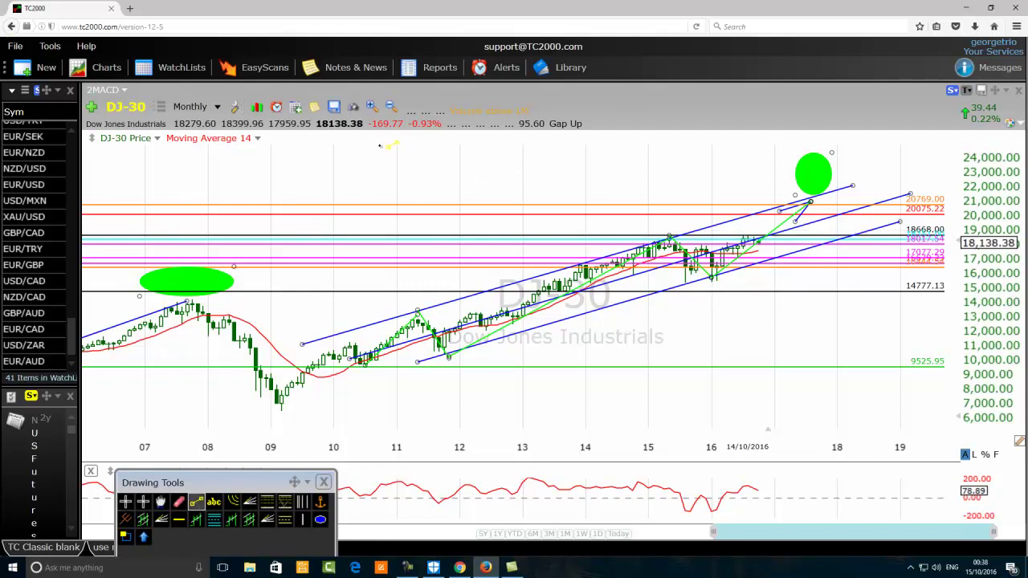
{"action": "left_click_drag", "start_coordinate": [375, 150], "coordinate": [412, 179]}
{"action": "left_click", "coordinate": [198, 501]}
{"action": "left_click_drag", "start_coordinate": [412, 179], "coordinate": [418, 158]}
{"action": "left_click_drag", "start_coordinate": [418, 157], "coordinate": [460, 203]}
- Extend the zigzag with a short vertical rise and a falling leg to about 19,700, and shift its starting point slightly up and later
{"action": "left_click", "coordinate": [196, 502]}
{"action": "left_click", "coordinate": [198, 505]}
{"action": "left_click_drag", "start_coordinate": [460, 183], "coordinate": [459, 205]}
{"action": "left_click", "coordinate": [198, 504]}
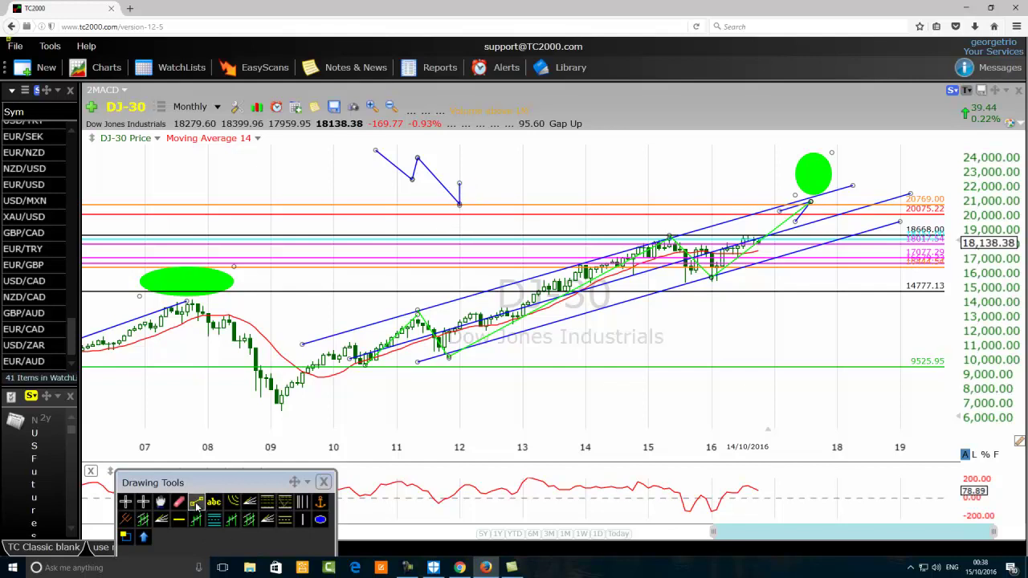
{"action": "left_click_drag", "start_coordinate": [459, 183], "coordinate": [486, 221]}
{"action": "left_click_drag", "start_coordinate": [375, 151], "coordinate": [388, 148]}
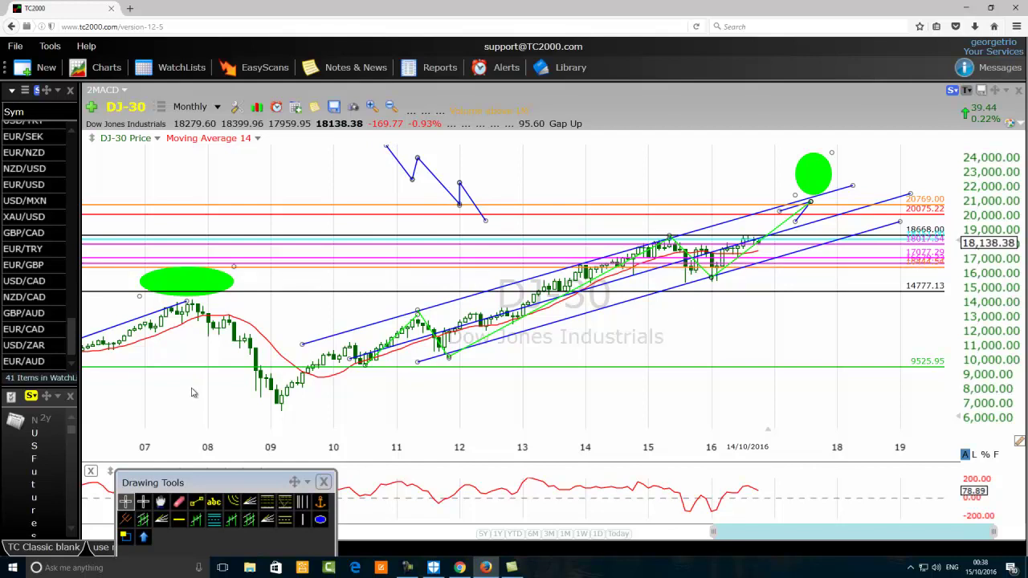
{"action": "left_click", "coordinate": [461, 193]}
{"action": "left_click_drag", "start_coordinate": [459, 207], "coordinate": [459, 183]}
{"action": "left_click", "coordinate": [407, 569]}
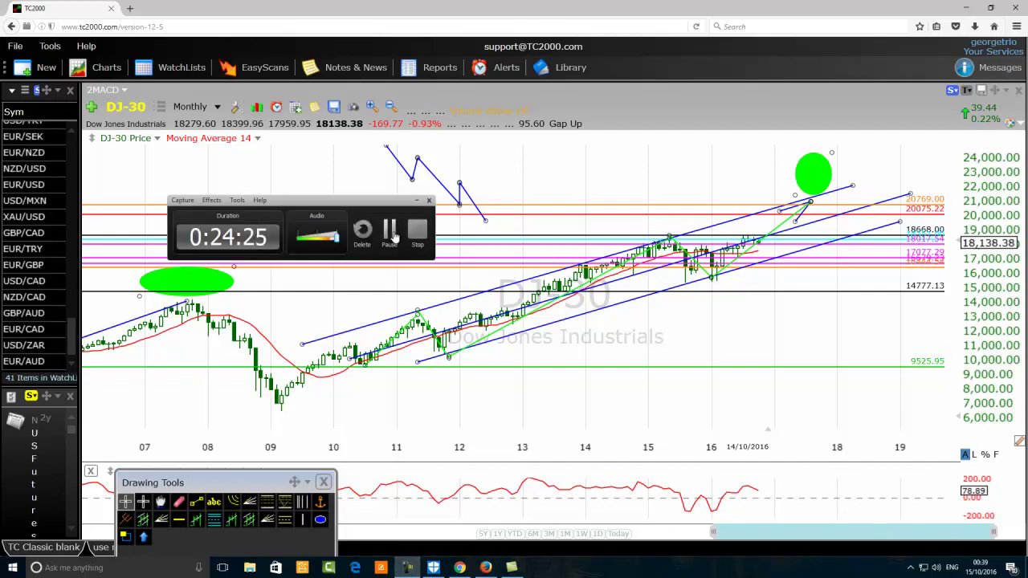
{"action": "left_click", "coordinate": [388, 233]}
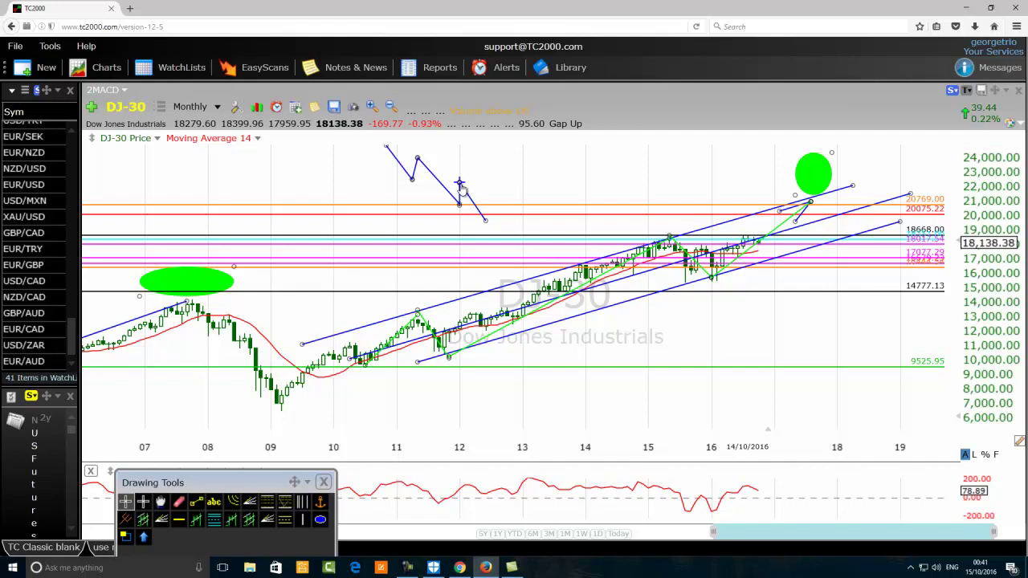
{"action": "left_click_drag", "start_coordinate": [459, 183], "coordinate": [485, 221]}
{"action": "left_click_drag", "start_coordinate": [461, 207], "coordinate": [463, 186]}
{"action": "mouse_move", "coordinate": [482, 217]}
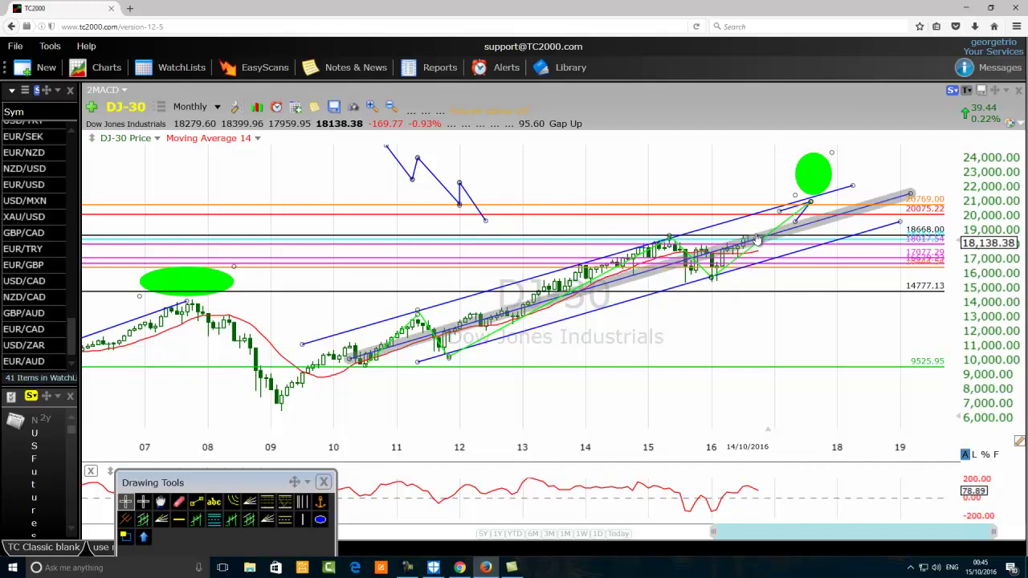
- Move the green ellipse from the projected 2017 target to just above the latest 2016 bars
{"action": "mouse_move", "coordinate": [758, 238]}
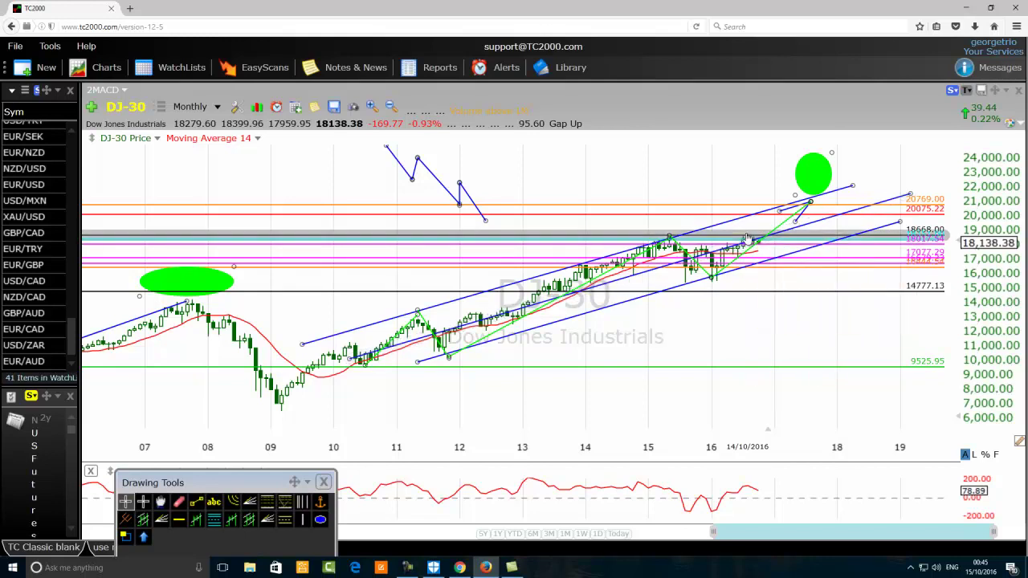
{"action": "left_click_drag", "start_coordinate": [813, 176], "coordinate": [746, 215]}
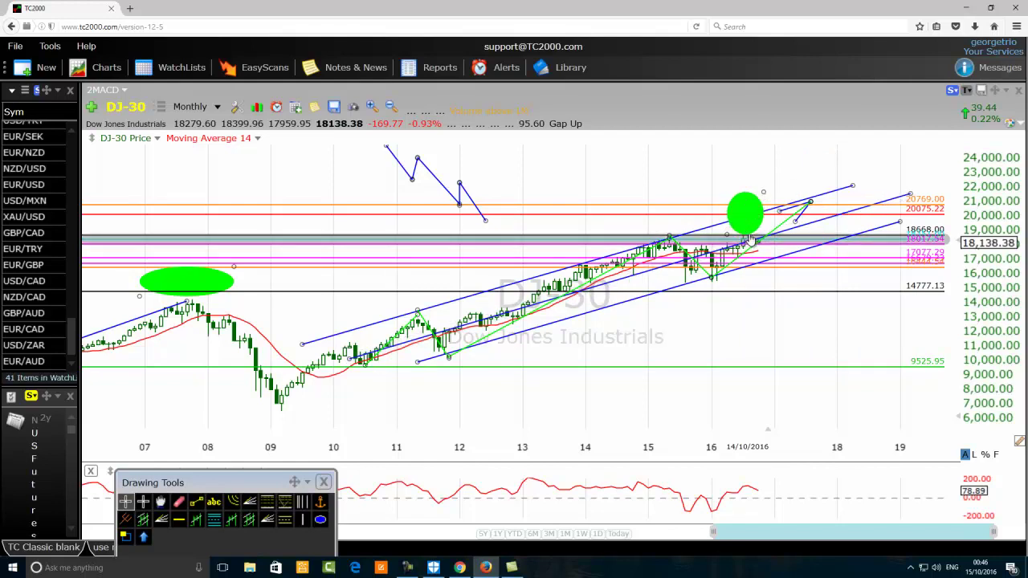
{"action": "mouse_move", "coordinate": [750, 240]}
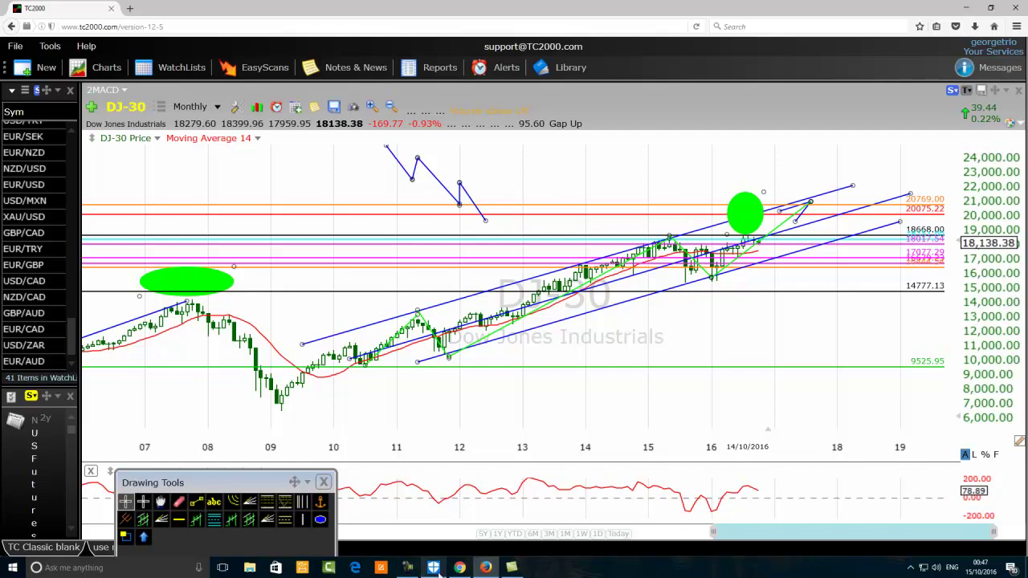
{"action": "left_click", "coordinate": [409, 568]}
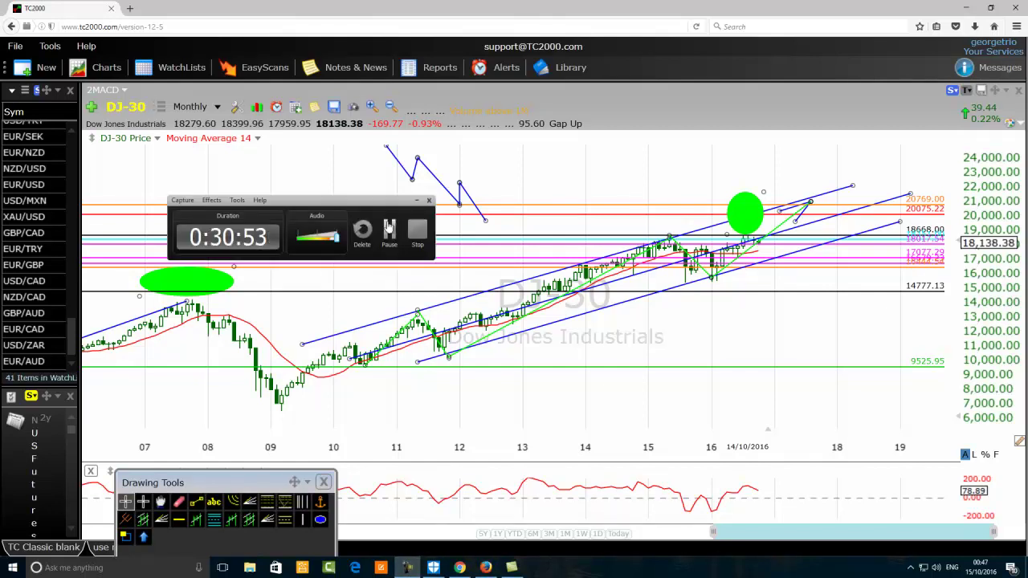